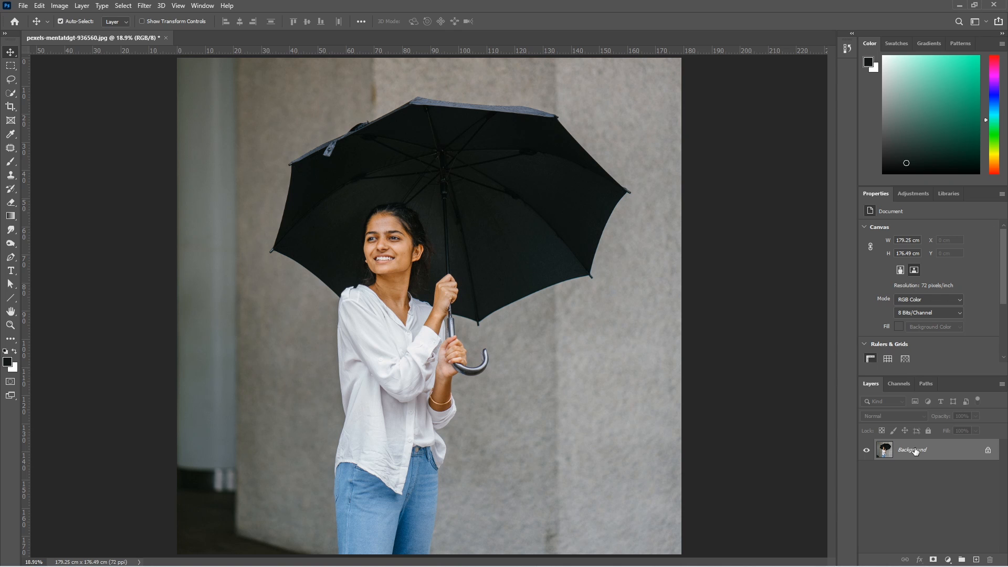
- Duplicate the Background layer with the original hidden, and convert the duplicate to a smart object
key("ctrl+j")
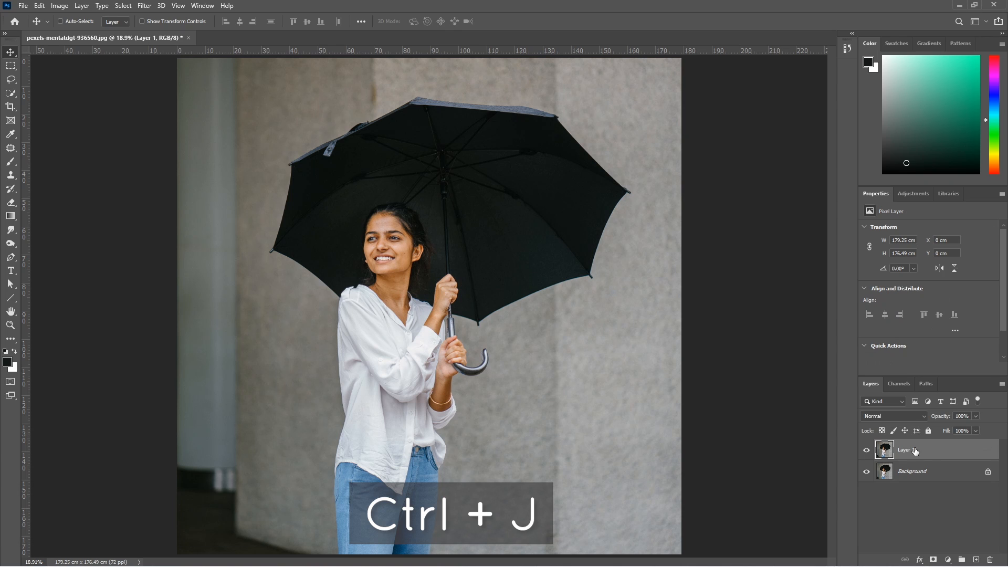
left_click(866, 472)
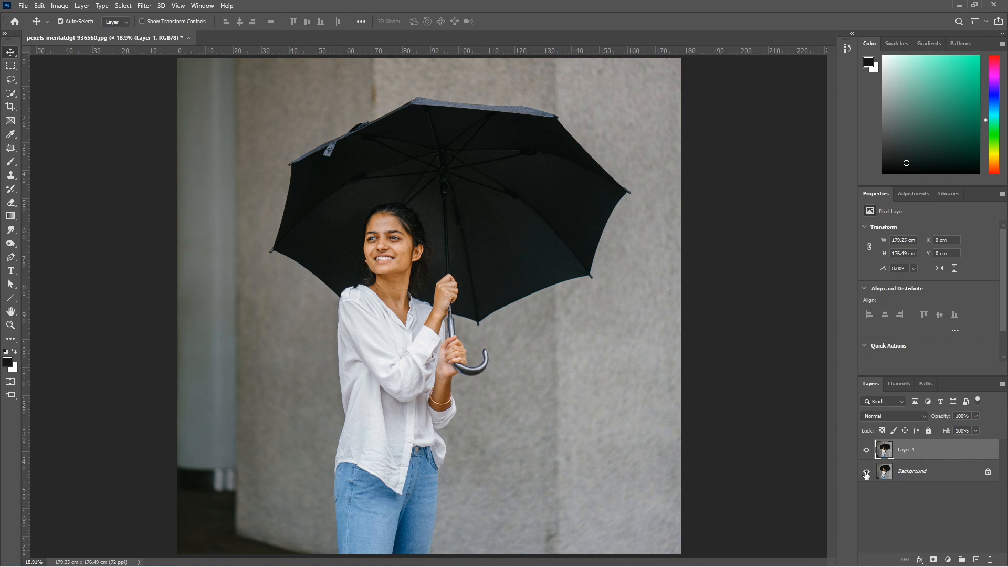
right_click(917, 449)
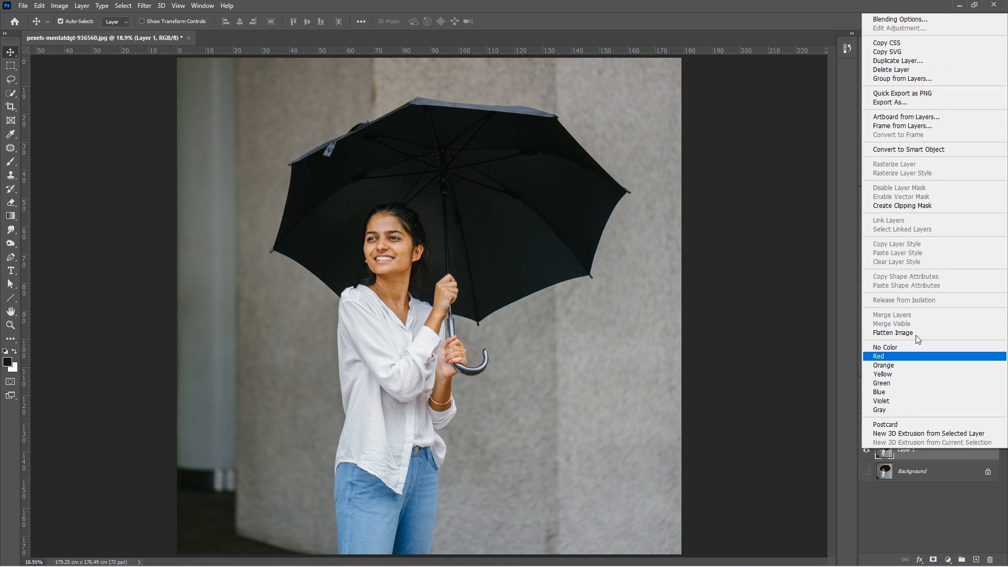
left_click(904, 150)
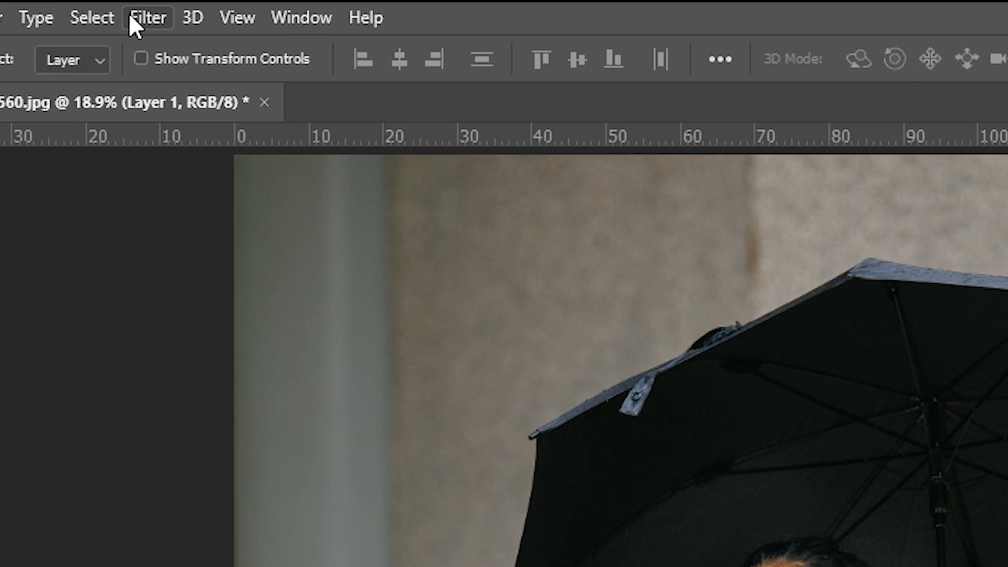
- Open the Camera Raw Filter on the smart object and expand its Basic adjustments
left_click(142, 6)
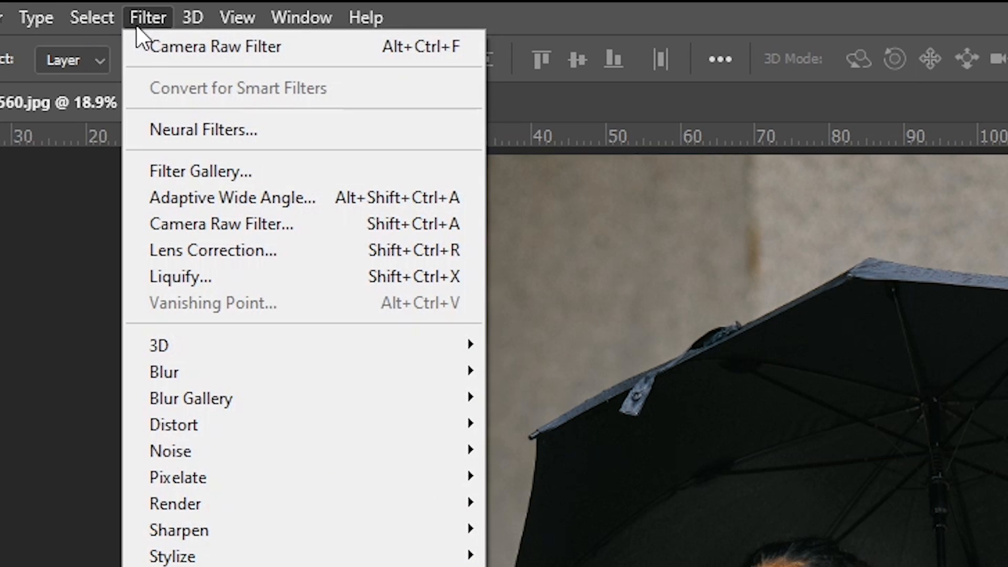
left_click(184, 223)
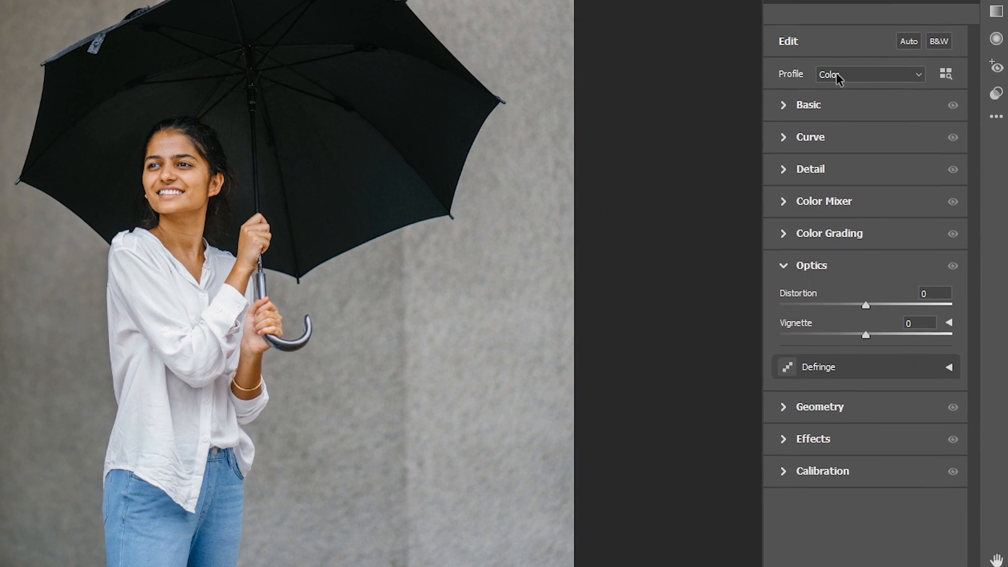
left_click(783, 106)
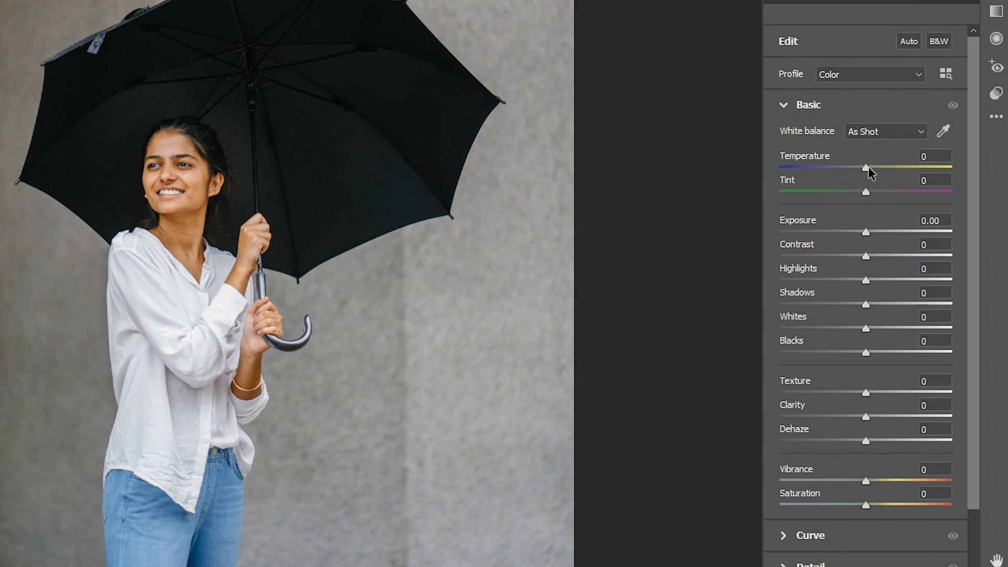
- Try an exaggerated warm white balance with Temperature +61 and Tint +12, and undo the changes
left_click_drag(868, 166, 934, 172)
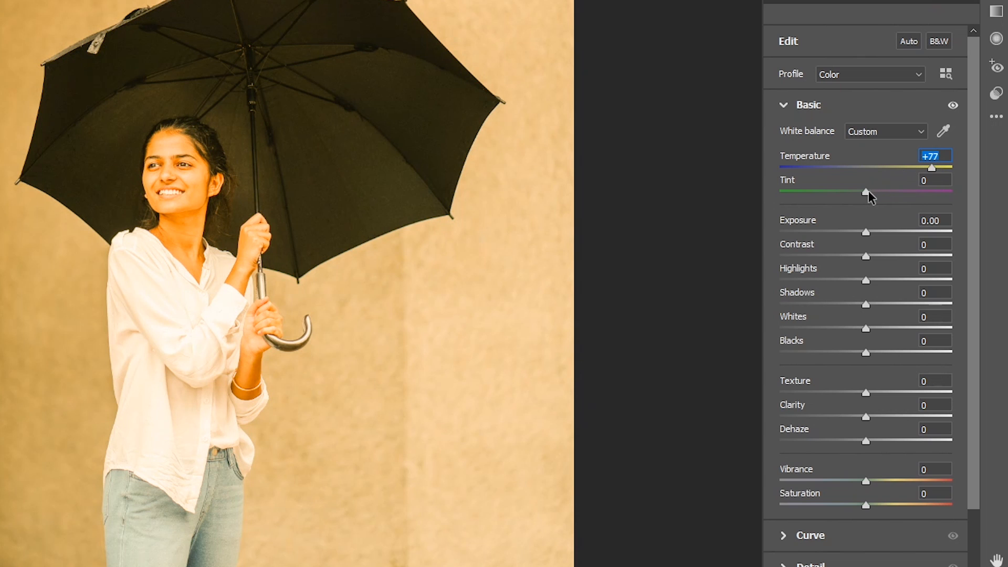
left_click_drag(868, 191, 999, 205)
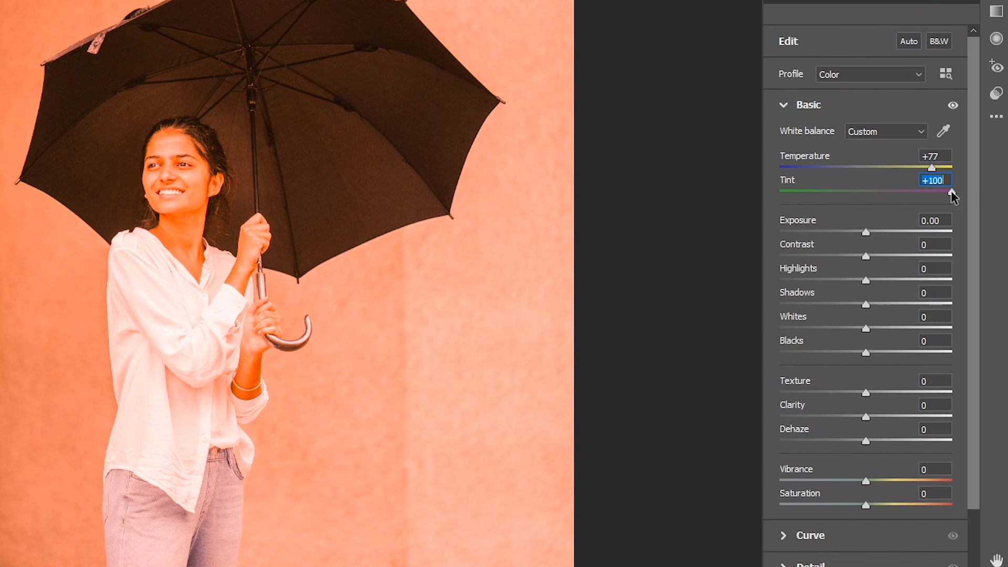
left_click_drag(938, 197, 877, 193)
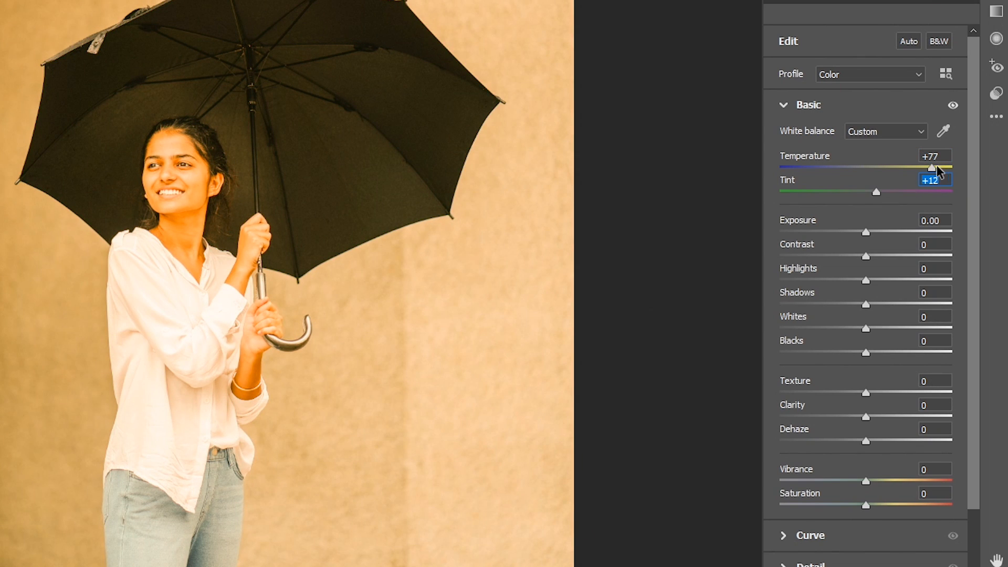
left_click_drag(932, 167, 918, 168)
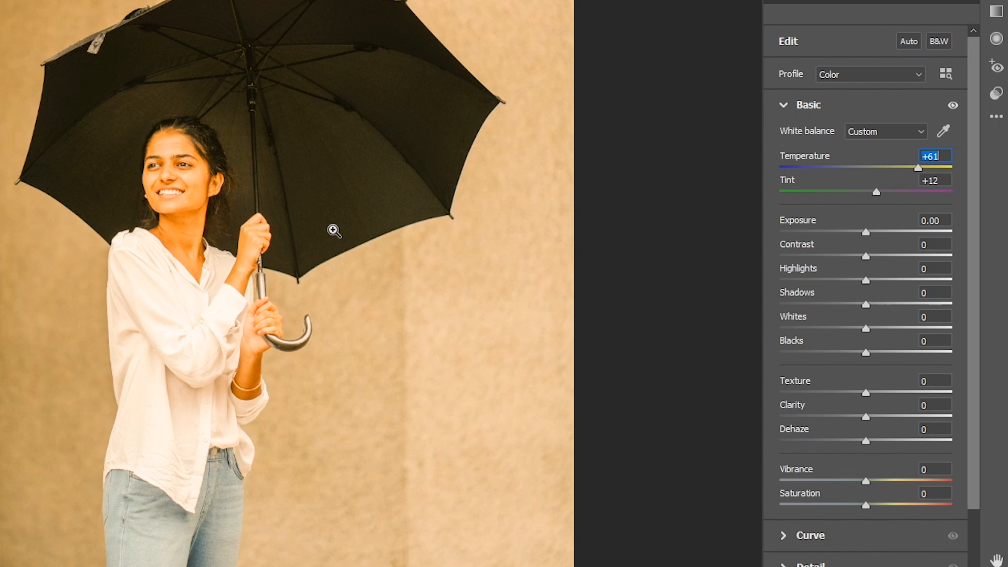
key("ctrl+z")
key("ctrl+z")
key("ctrl+z")
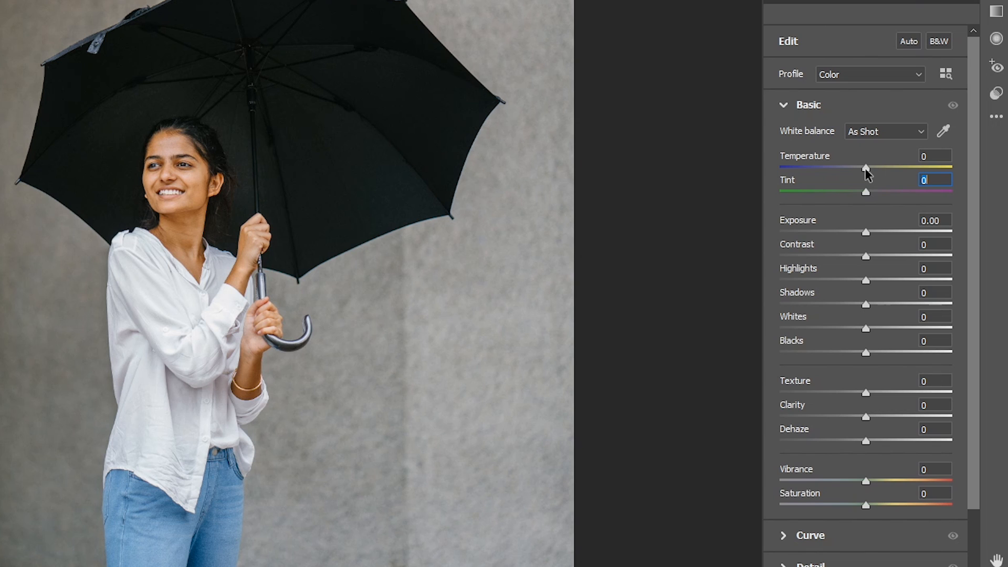
- Set Temperature to +6, Tint +4, Exposure +0.20, Contrast +20, Highlights +6, Shadows -15, Whites +16 and Blacks -20 in the Basic adjustments
left_click_drag(865, 168, 870, 194)
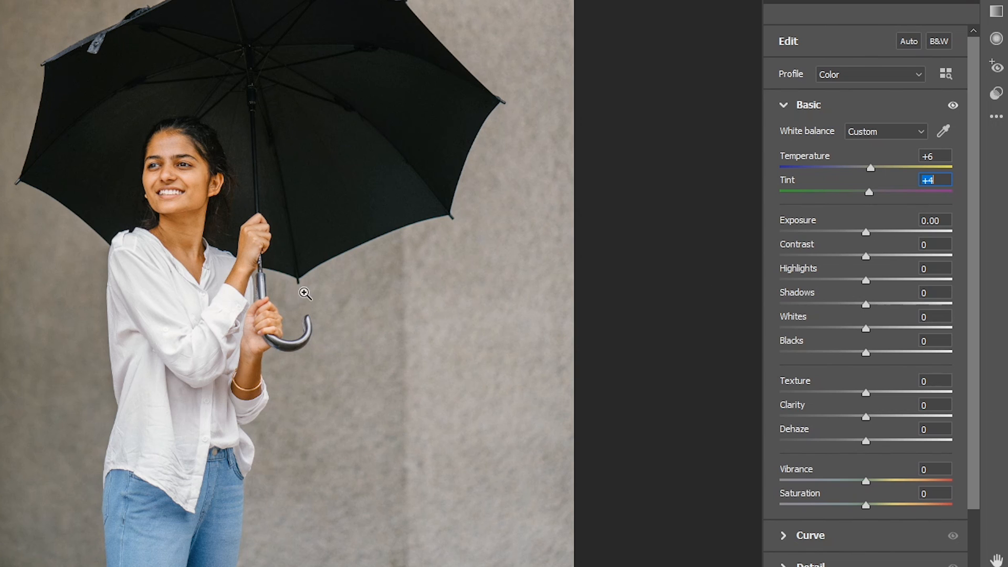
left_click_drag(868, 234, 871, 237)
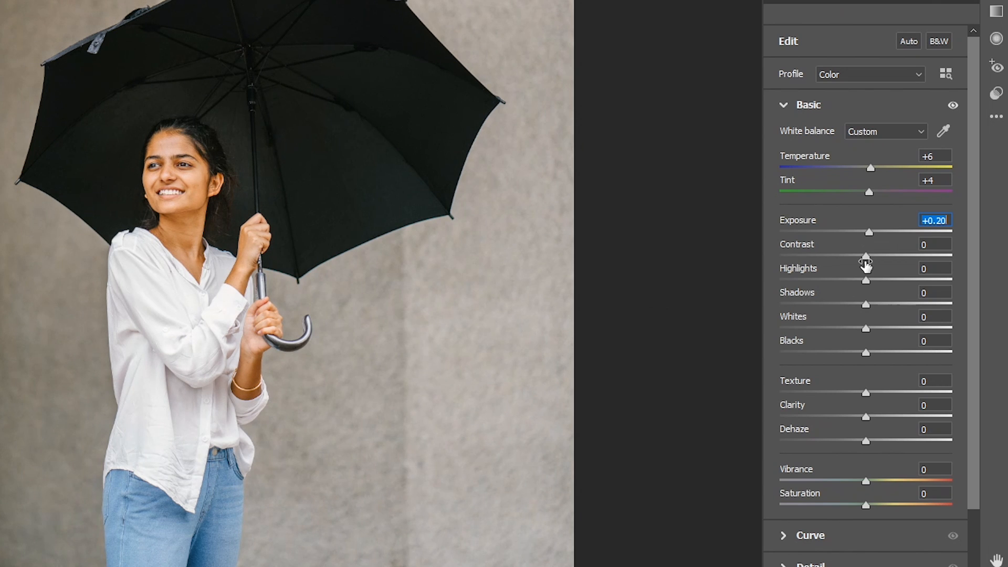
left_click_drag(864, 257, 881, 259)
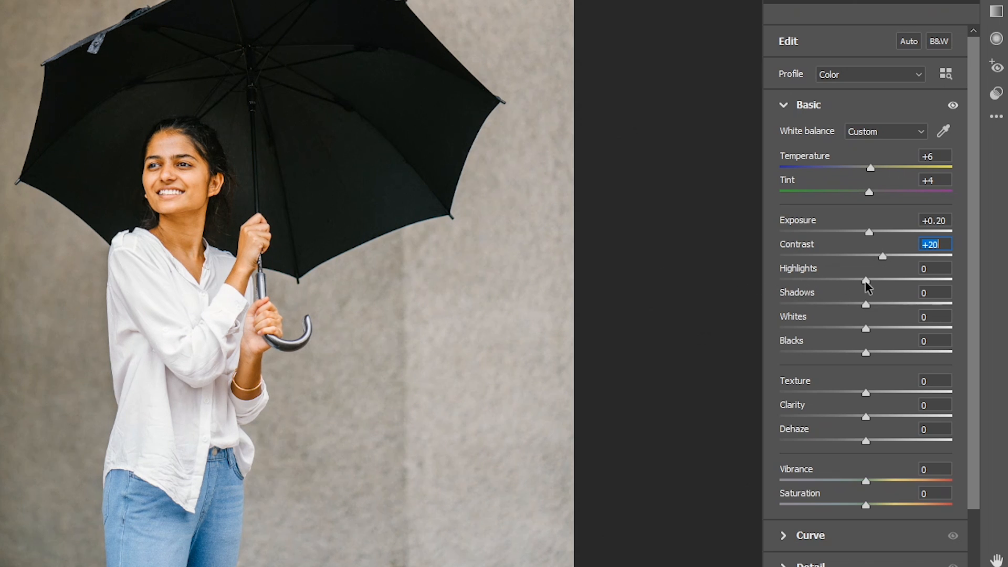
left_click_drag(866, 281, 871, 286)
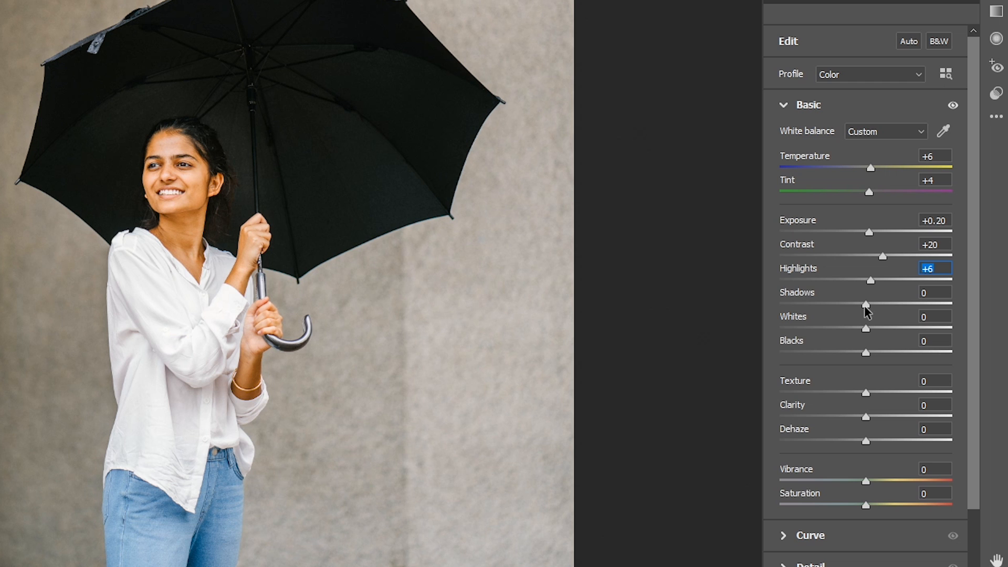
left_click_drag(866, 306, 849, 357)
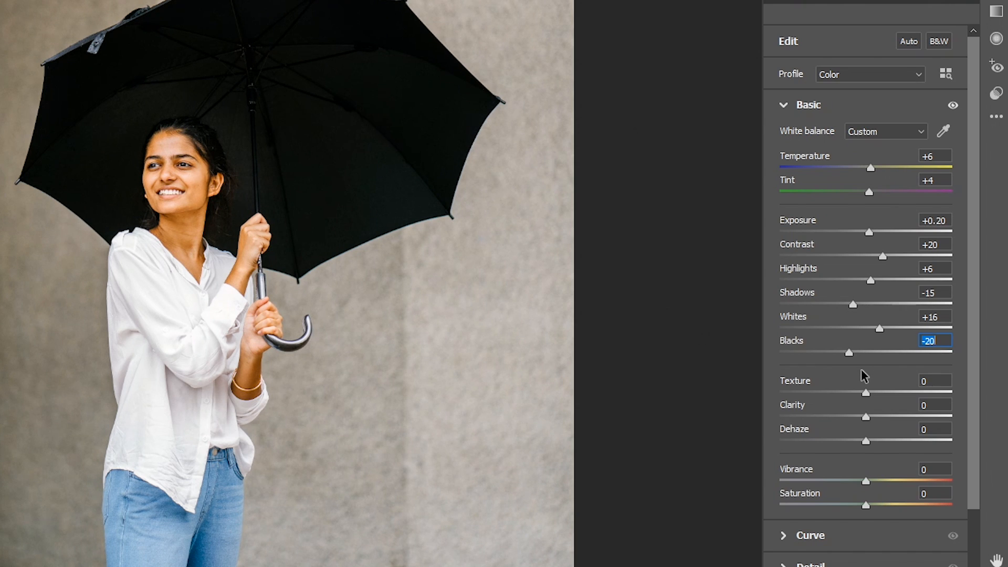
- Set Texture to +16, Clarity to +20, Dehaze to +5, Vibrance to -11 and Saturation to +4, checking the woman's face up close
left_click(172, 184)
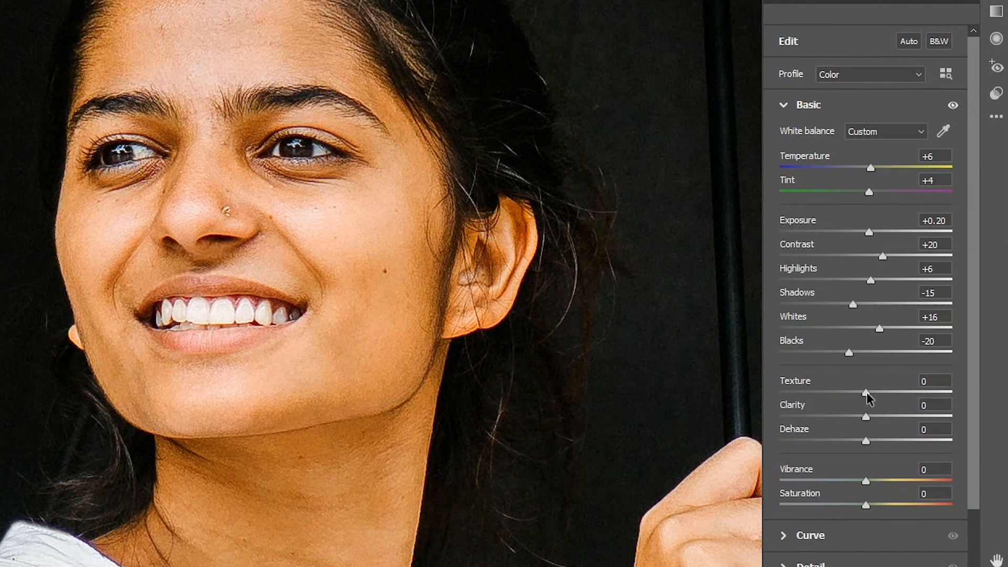
mouse_move(867, 393)
left_mouse_down()
mouse_move(889, 393)
mouse_move(880, 394)
left_mouse_up()
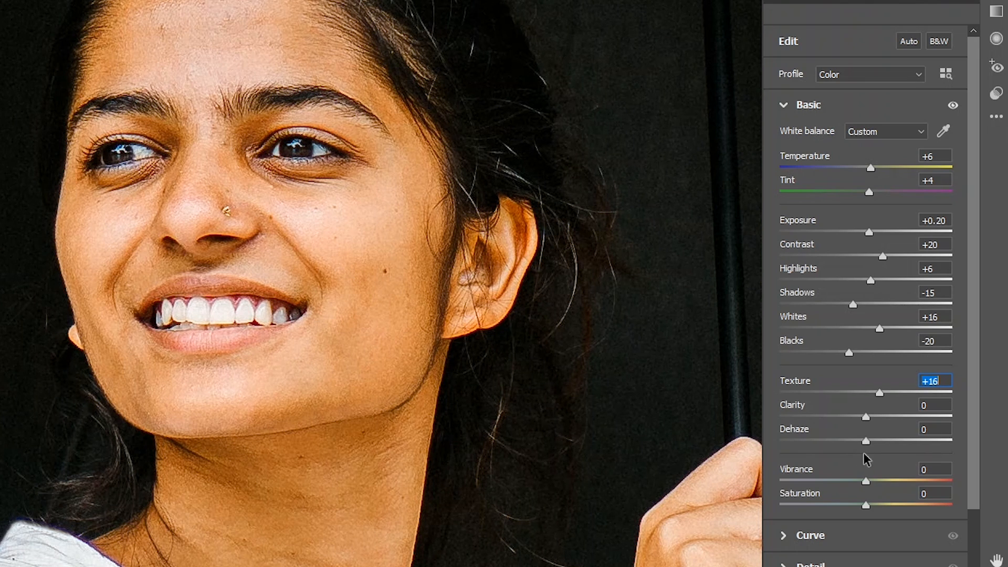
left_click_drag(866, 418, 883, 419)
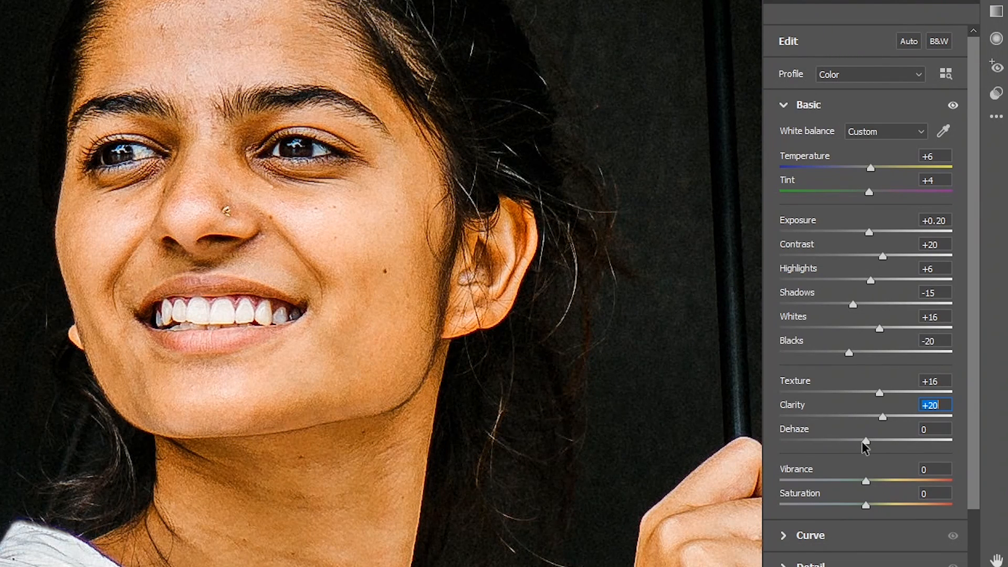
mouse_move(863, 442)
left_mouse_down()
mouse_move(918, 443)
mouse_move(843, 444)
mouse_move(873, 444)
mouse_move(872, 454)
left_mouse_up()
left_click(382, 333)
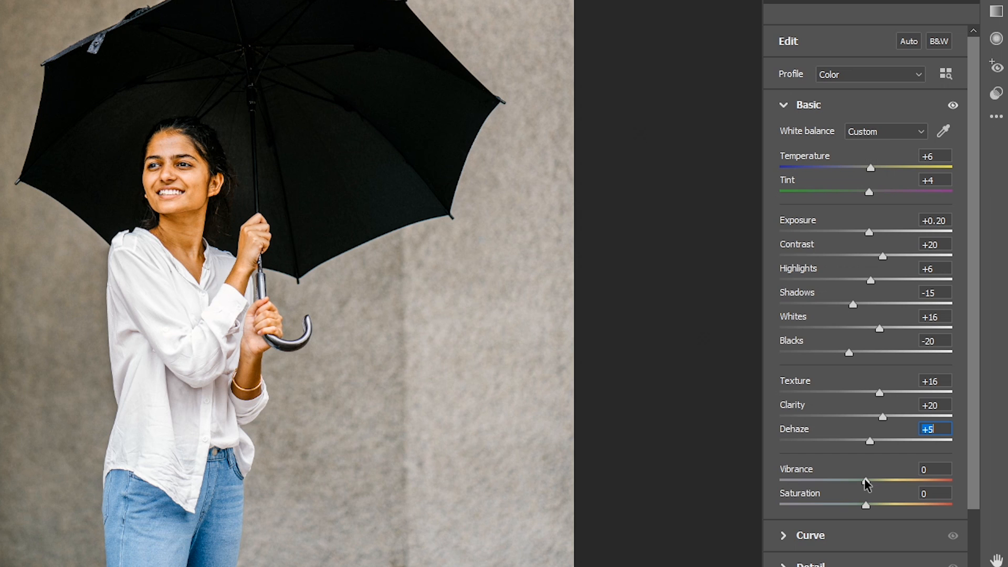
left_click_drag(866, 483, 853, 480)
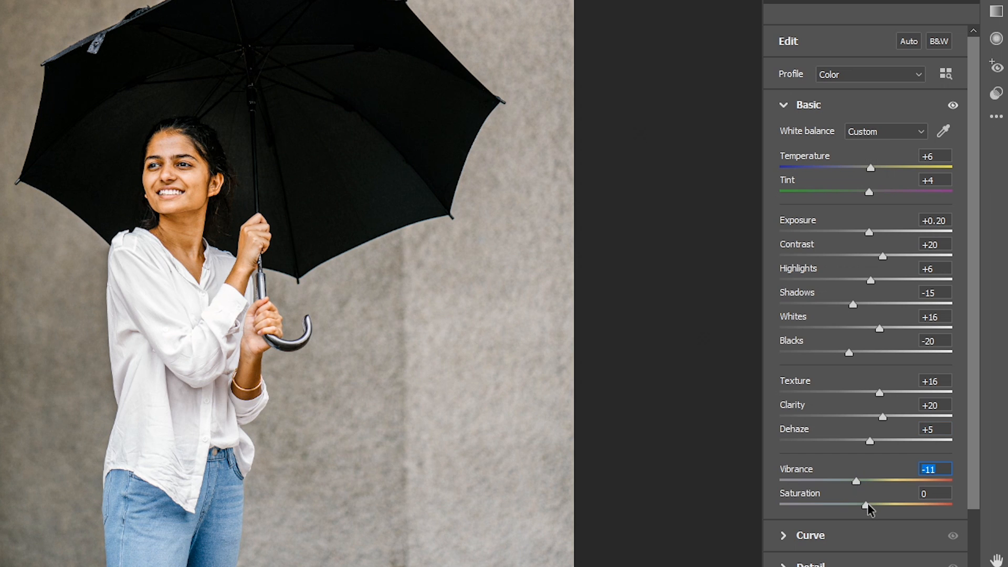
left_click_drag(867, 508, 871, 509)
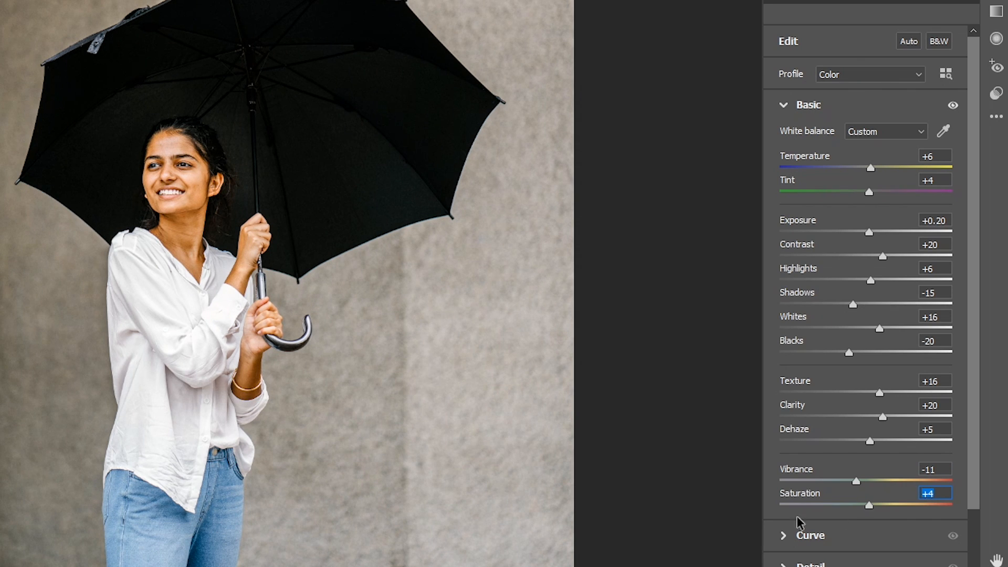
- Adjust the parametric curve with Highlights +4, Lights -7, Darks -11 and Shadows +14
left_click(789, 536)
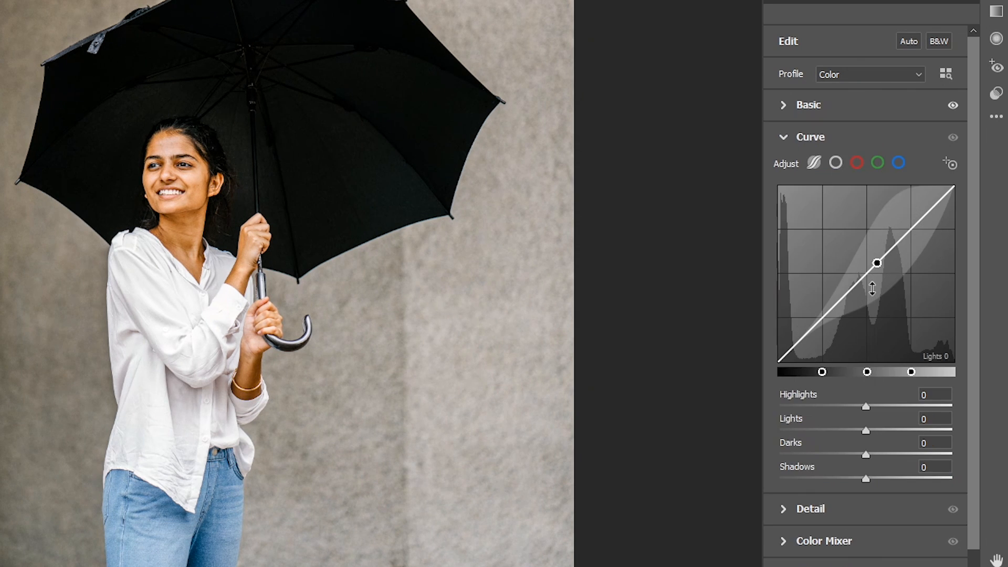
left_click(880, 165)
left_click(898, 163)
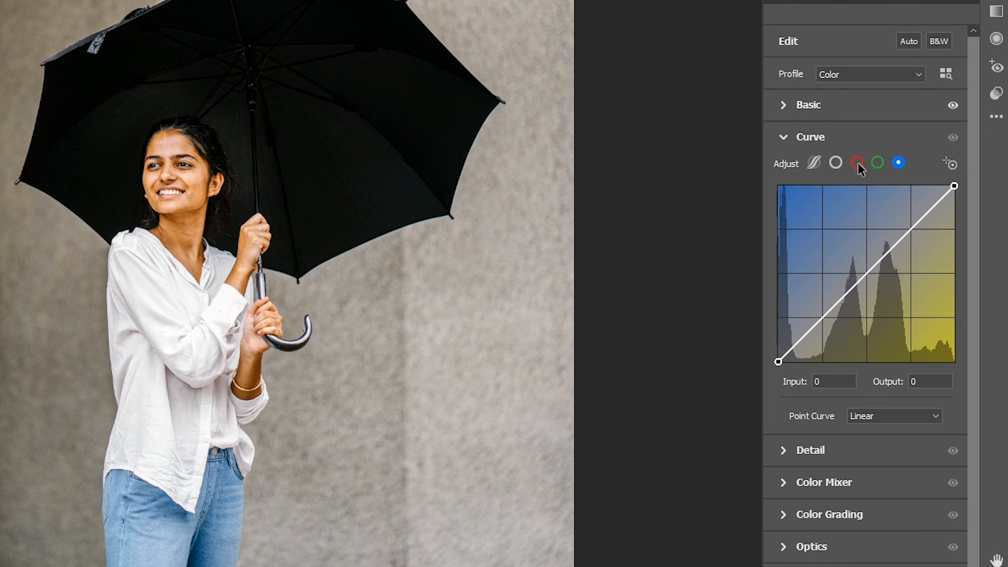
left_click(815, 163)
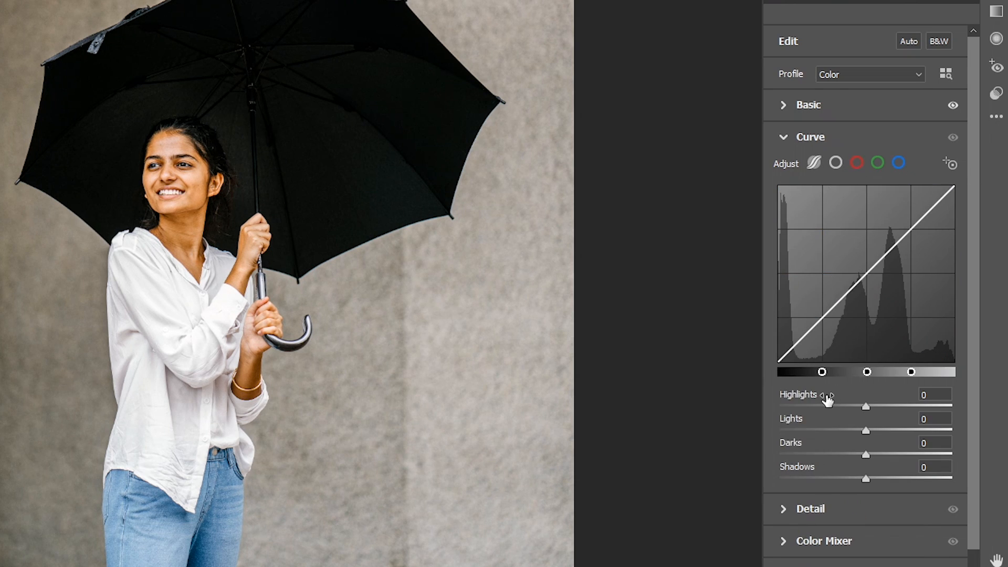
left_click(867, 405)
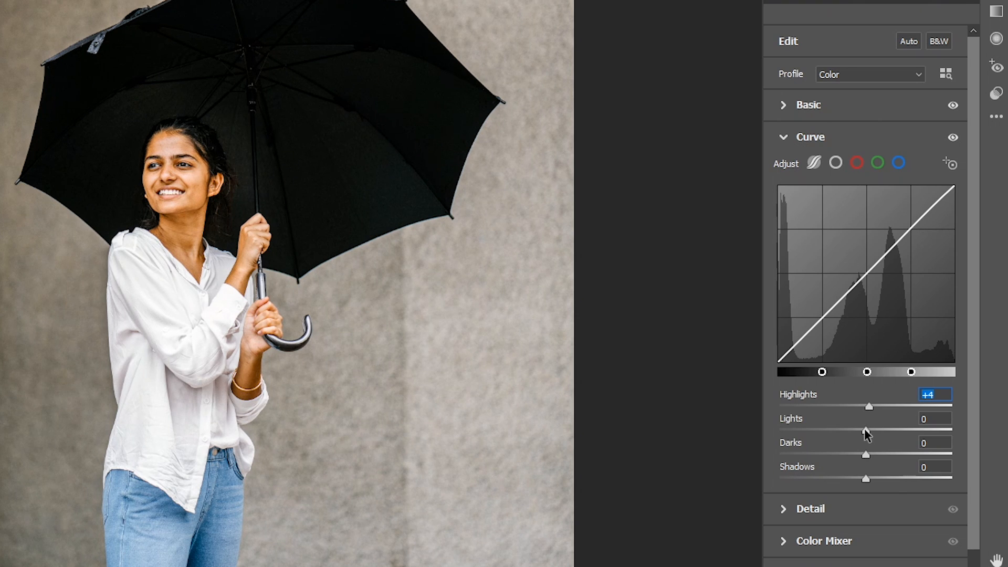
left_click_drag(865, 429, 859, 430)
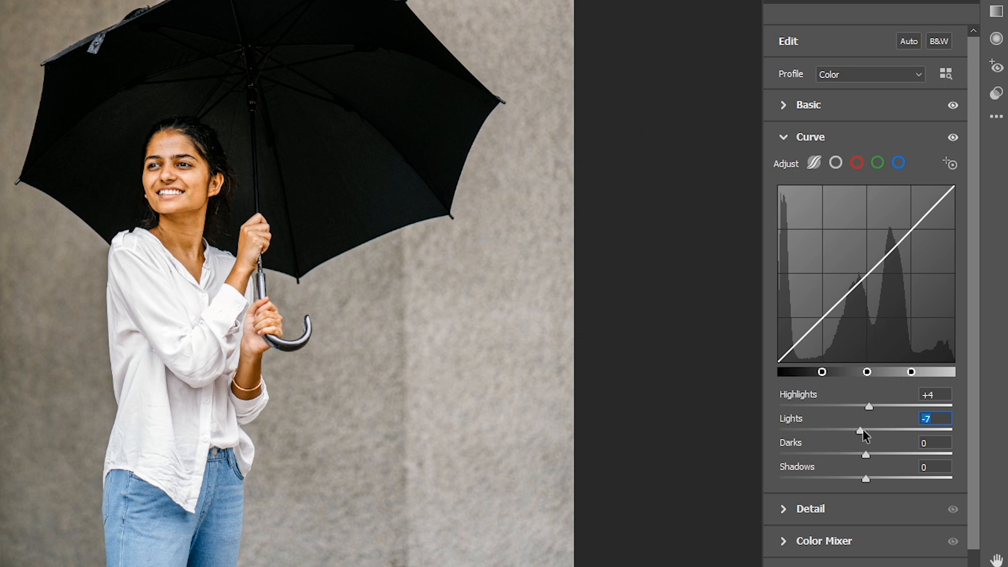
left_click_drag(866, 455, 877, 479)
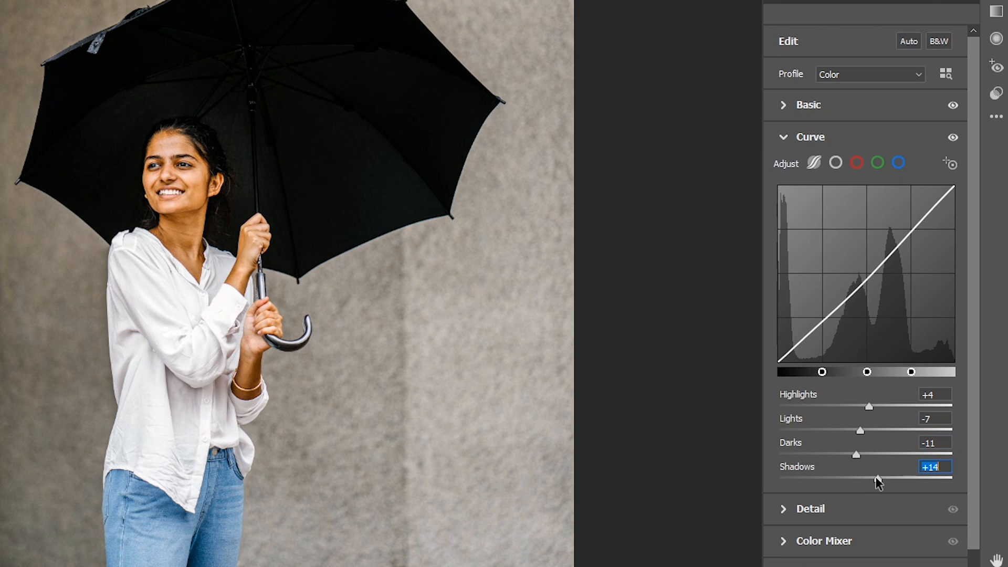
- Set Sharpening to 15, Noise Reduction to 39 and Color Noise Reduction to 46, and compare the face with and without these Detail adjustments
left_click(783, 509)
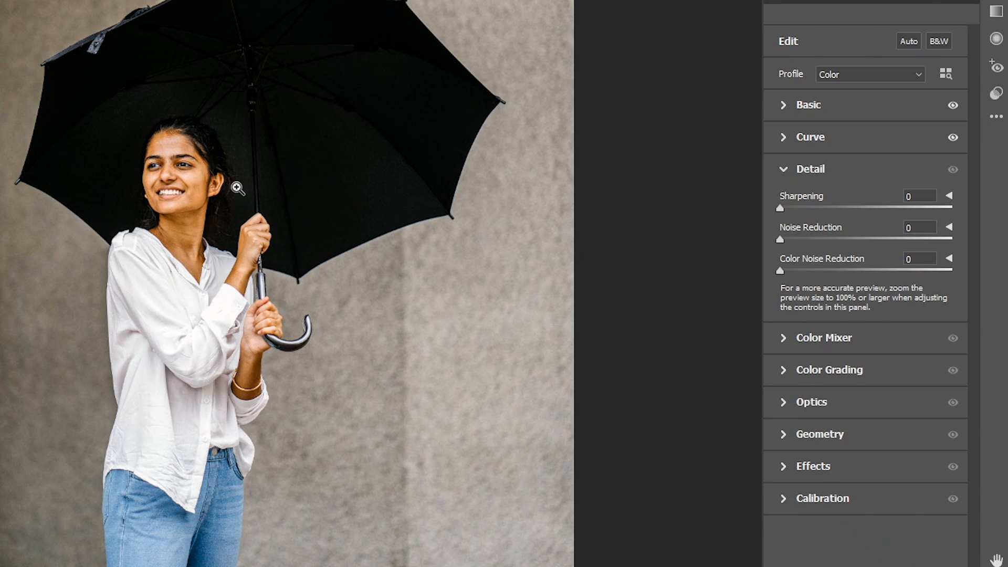
left_click(168, 181)
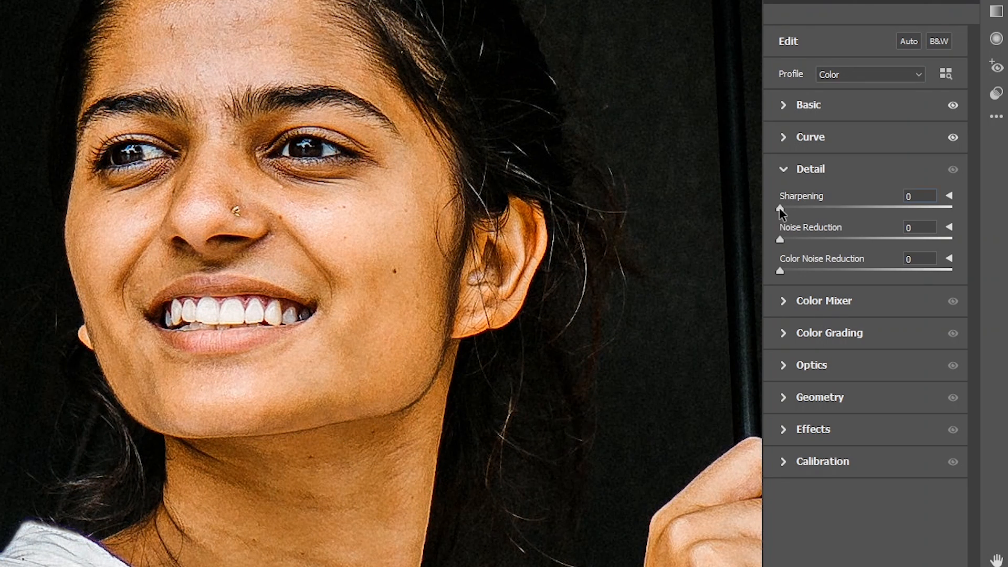
left_click_drag(779, 208, 839, 242)
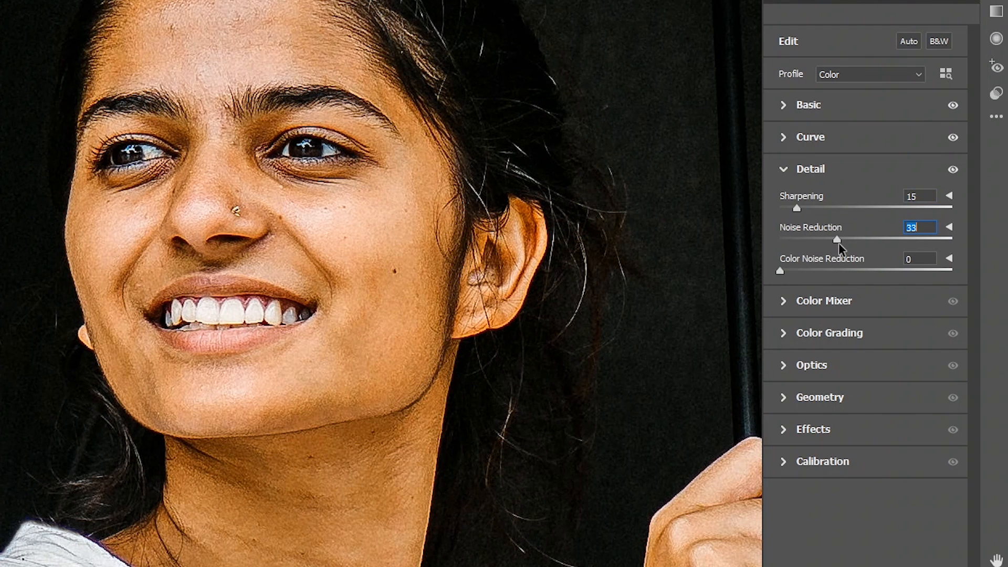
left_click_drag(840, 238, 841, 239)
left_click_drag(782, 271, 868, 272)
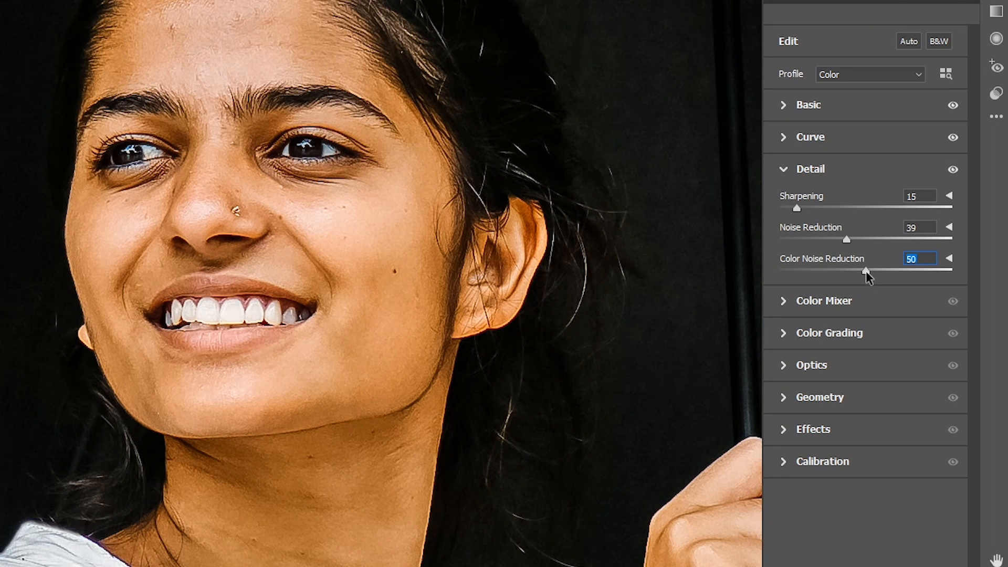
left_click_drag(865, 271, 860, 270)
left_click(953, 170)
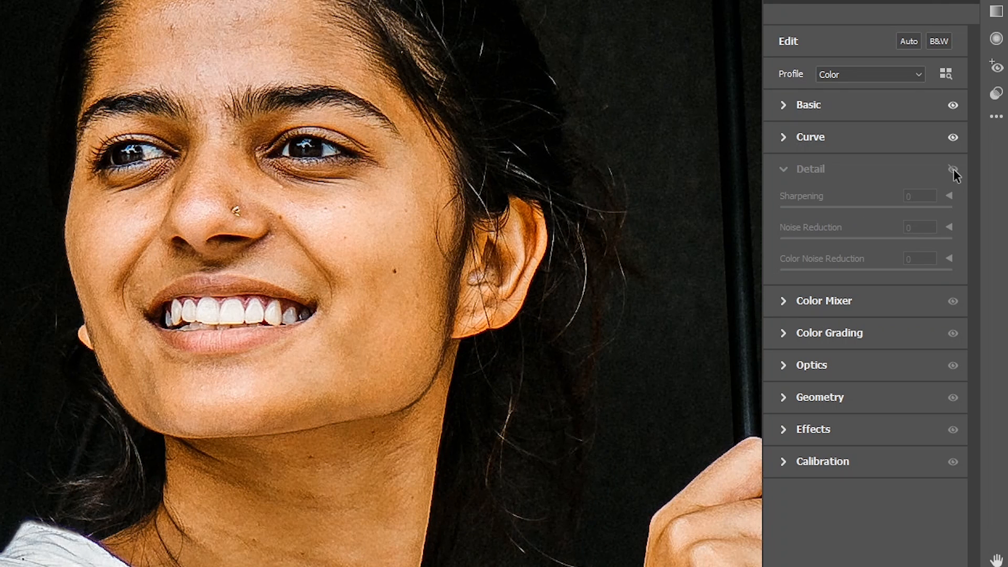
left_click(953, 170)
left_click(953, 170)
left_click(953, 170)
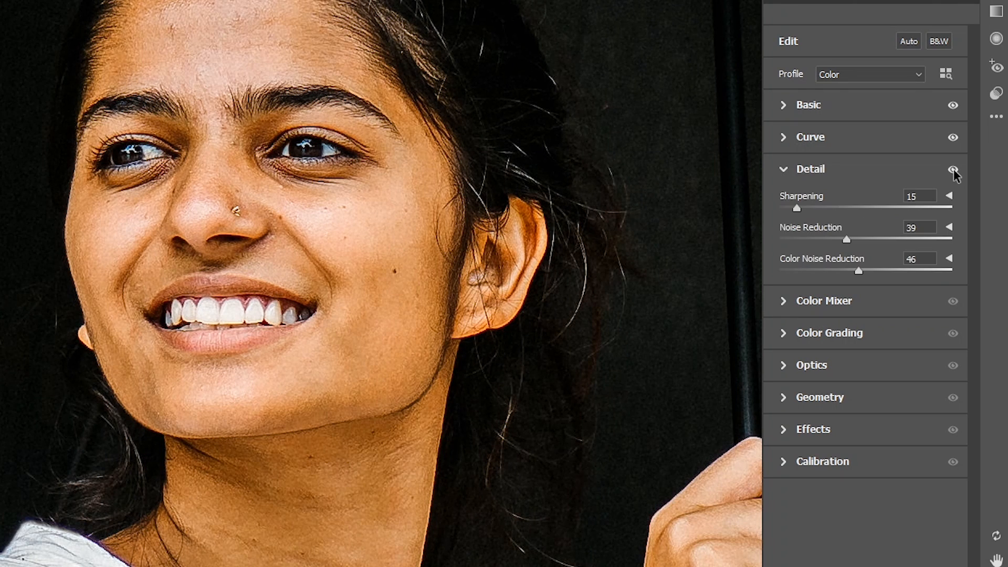
- Set the Blues hue to +100 in the HSL Color Mixer to turn the jeans purple
key("ctrl+0")
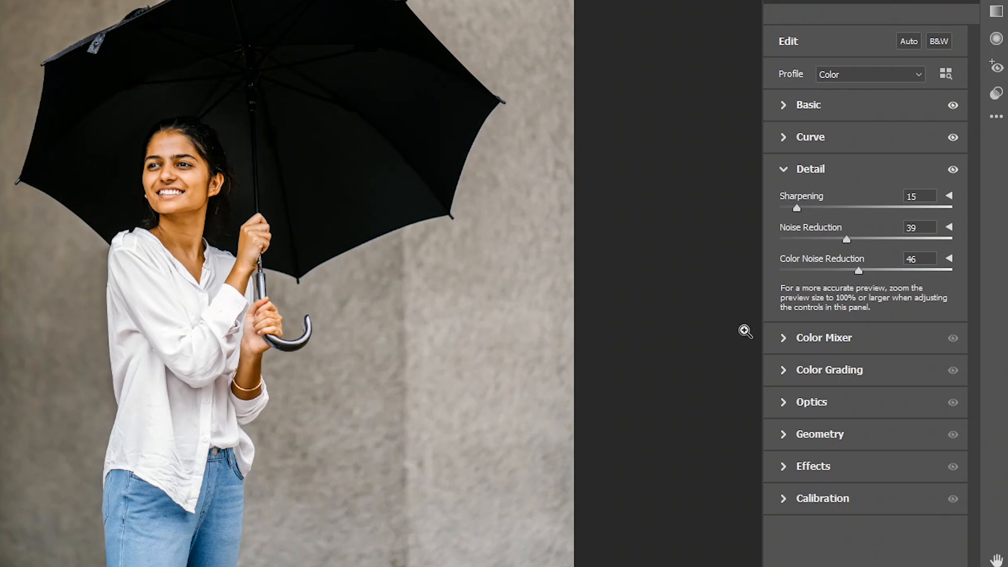
left_click(785, 338)
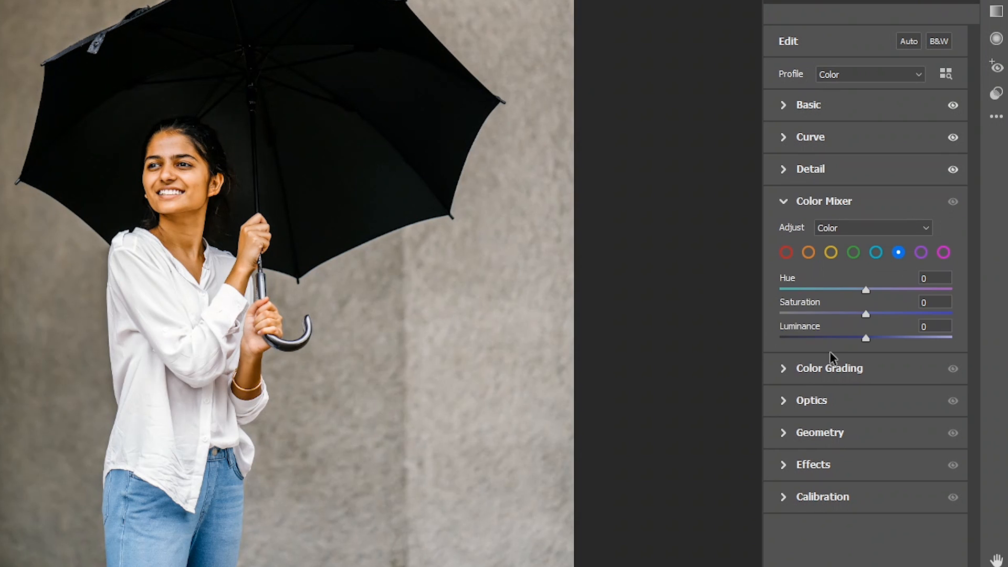
left_click(829, 228)
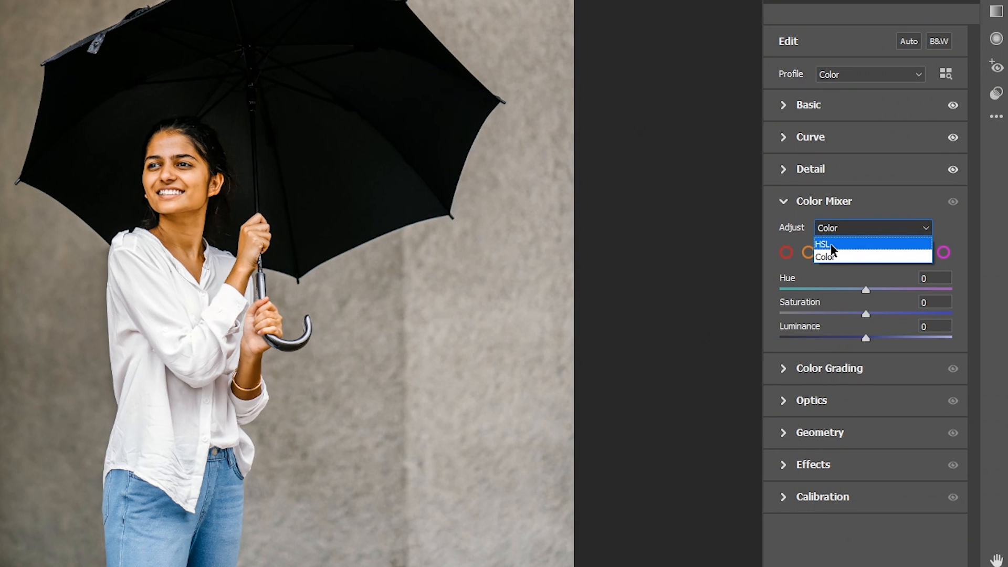
left_click(828, 244)
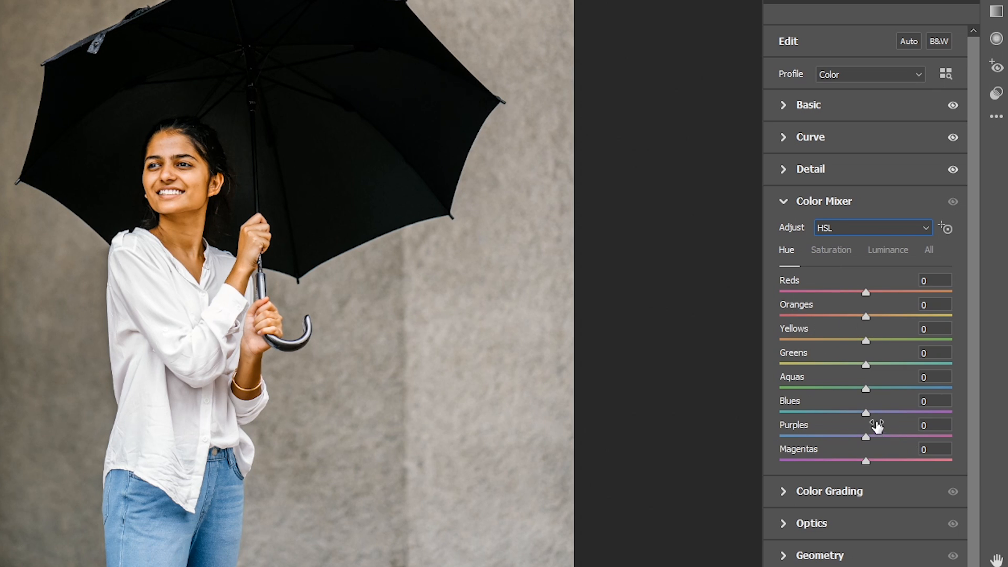
left_click_drag(867, 413, 983, 412)
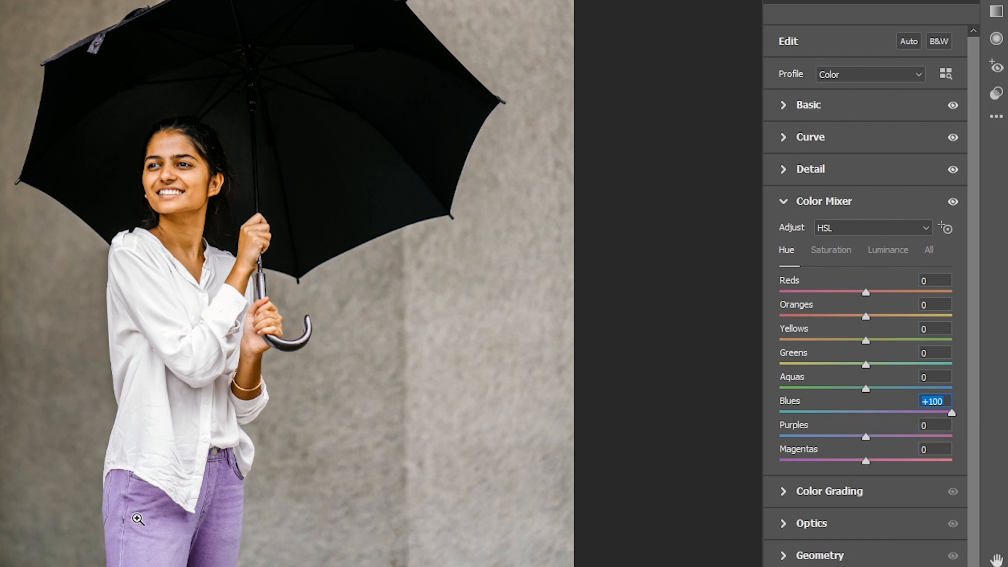
- Switch the Color Mixer to Color adjustment and set the blue Saturation to +50 and Luminance to +9
left_click(839, 230)
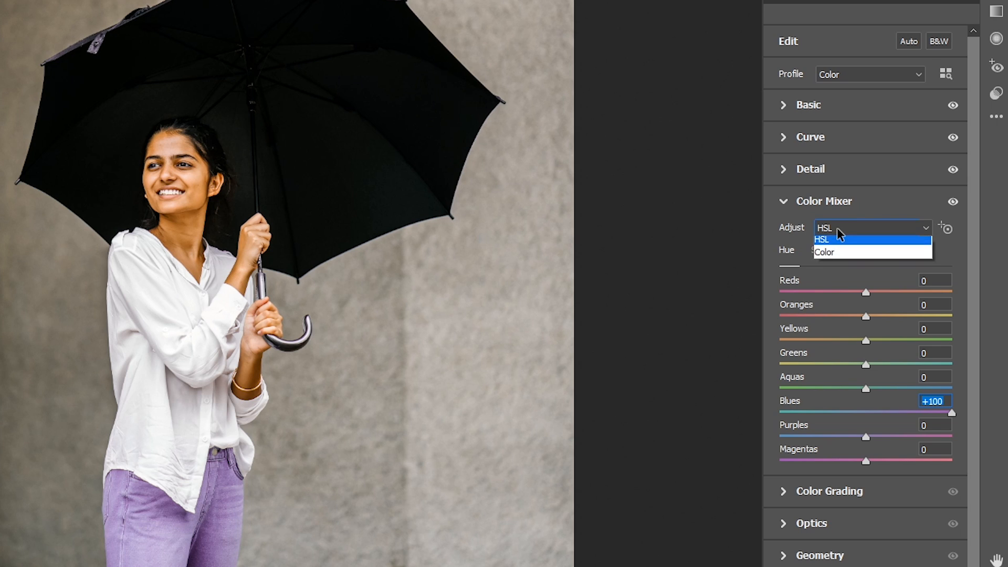
left_click(836, 257)
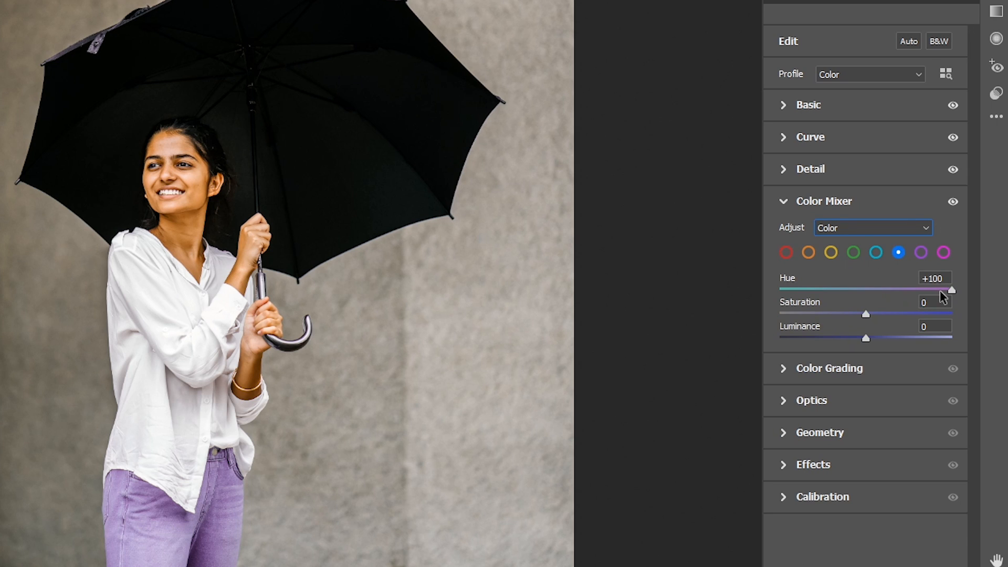
left_click_drag(868, 315, 843, 314)
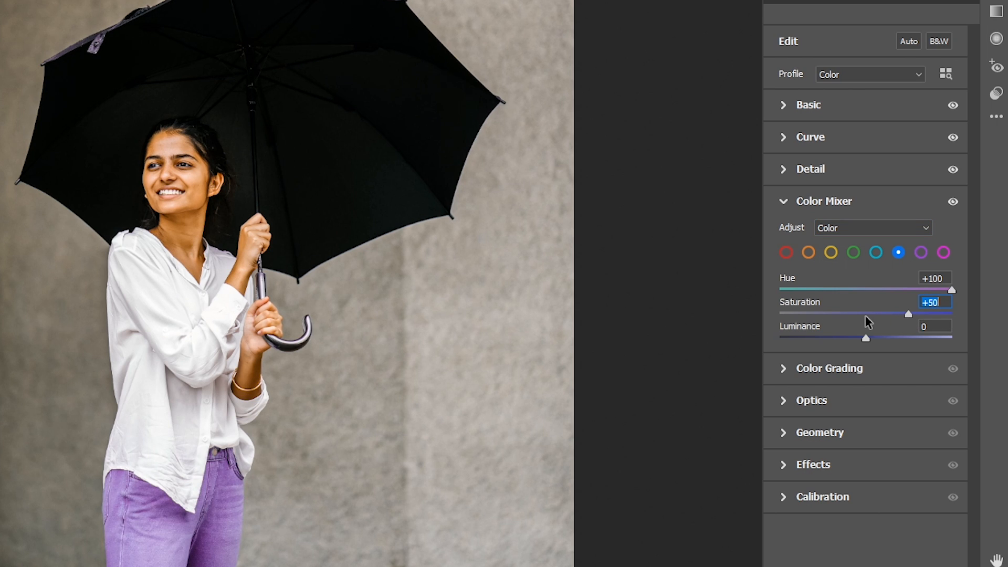
left_click_drag(864, 338, 873, 338)
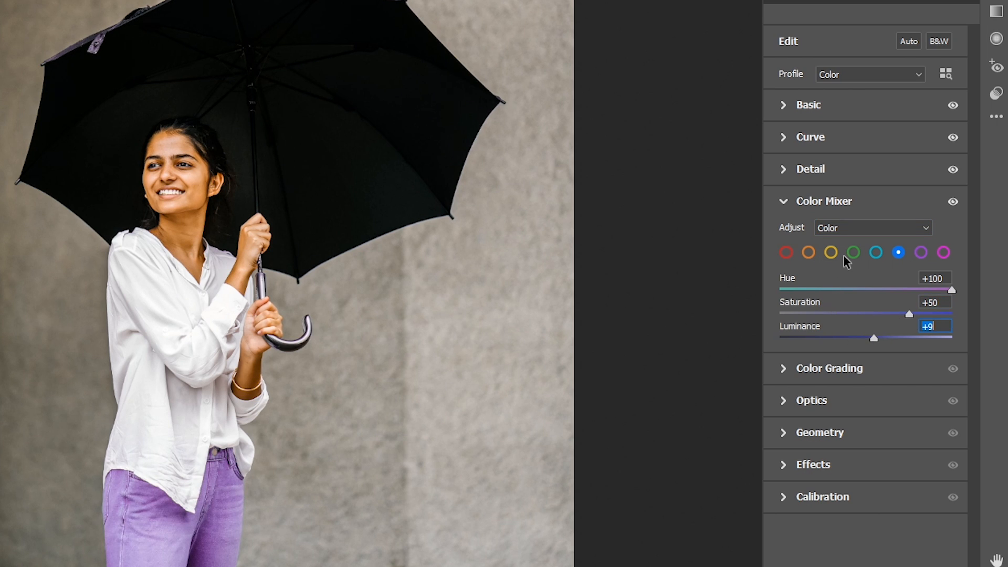
- Try an Oranges hue of -100 on the skin in the HSL Color Mixer and reset it to 0
left_click(856, 229)
left_click(855, 244)
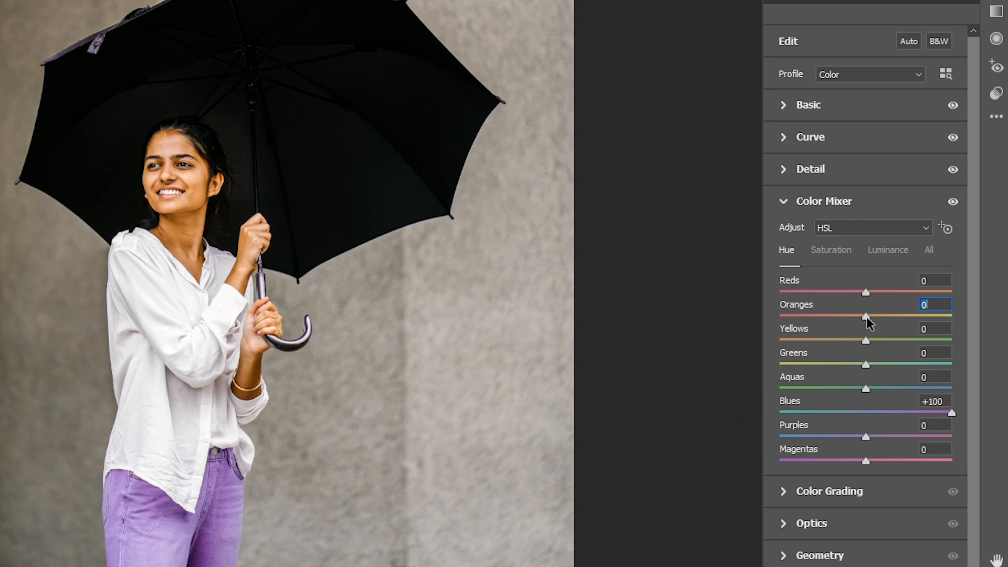
left_click_drag(867, 317, 754, 320)
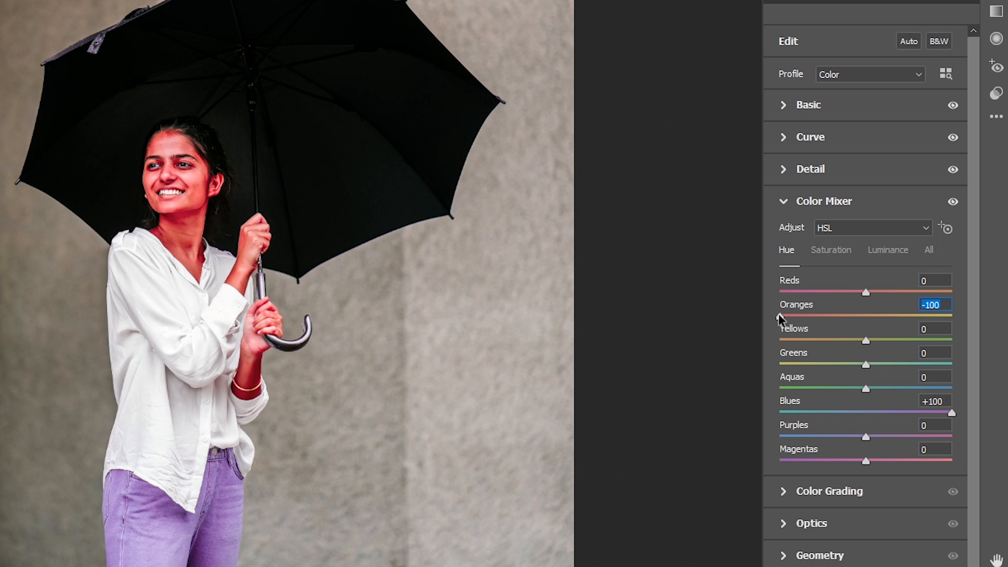
double_click(885, 310)
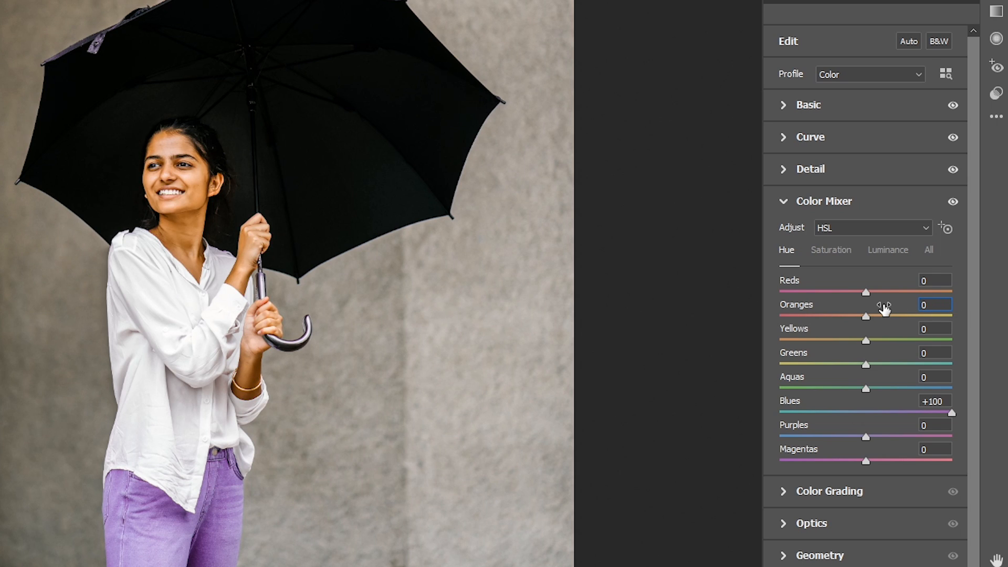
- In Color Grading, raise the luminance to 12 for Midtones and Shadows, and slightly brighten the Highlights
left_click(785, 496)
left_click(859, 257)
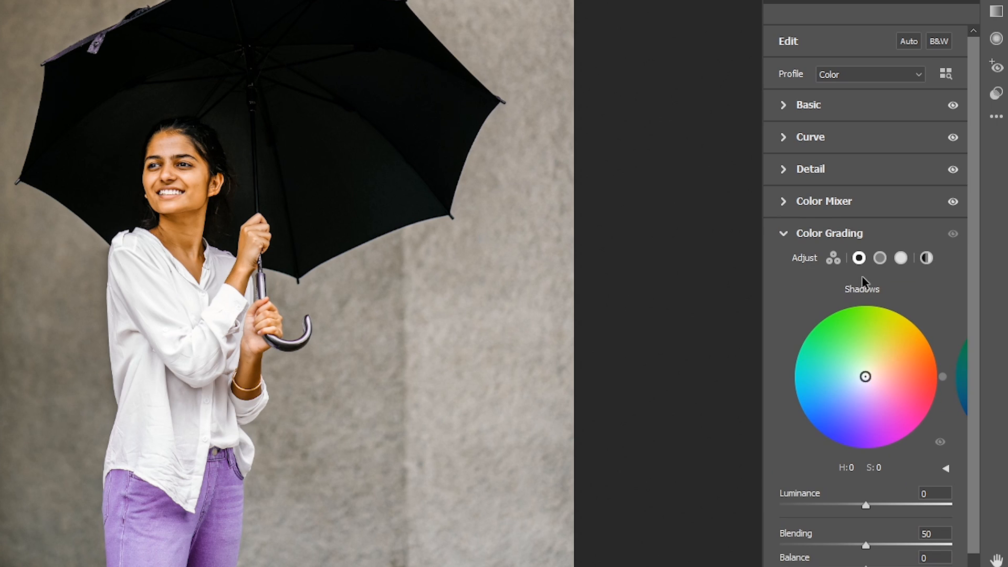
left_click(883, 258)
left_click(901, 258)
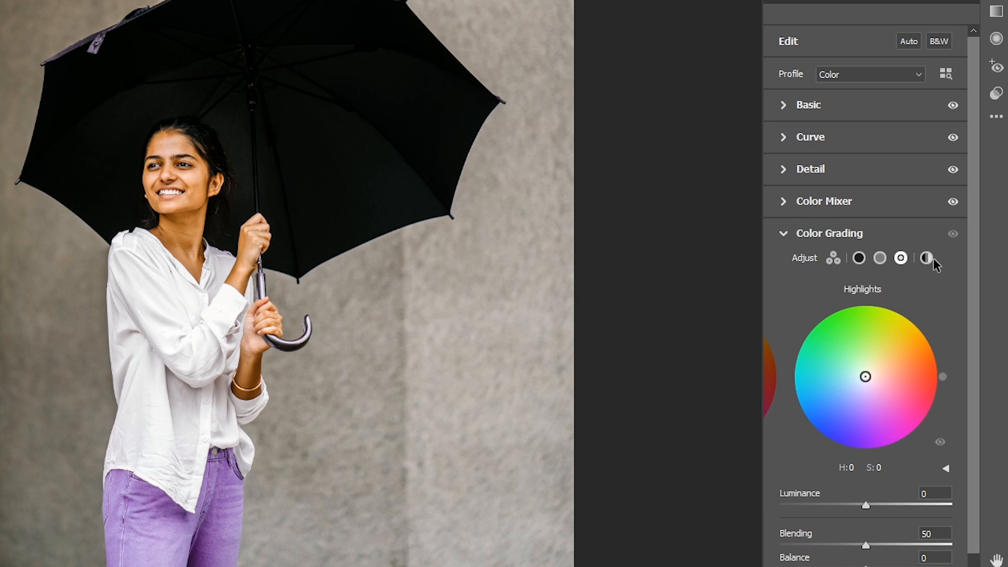
left_click(833, 258)
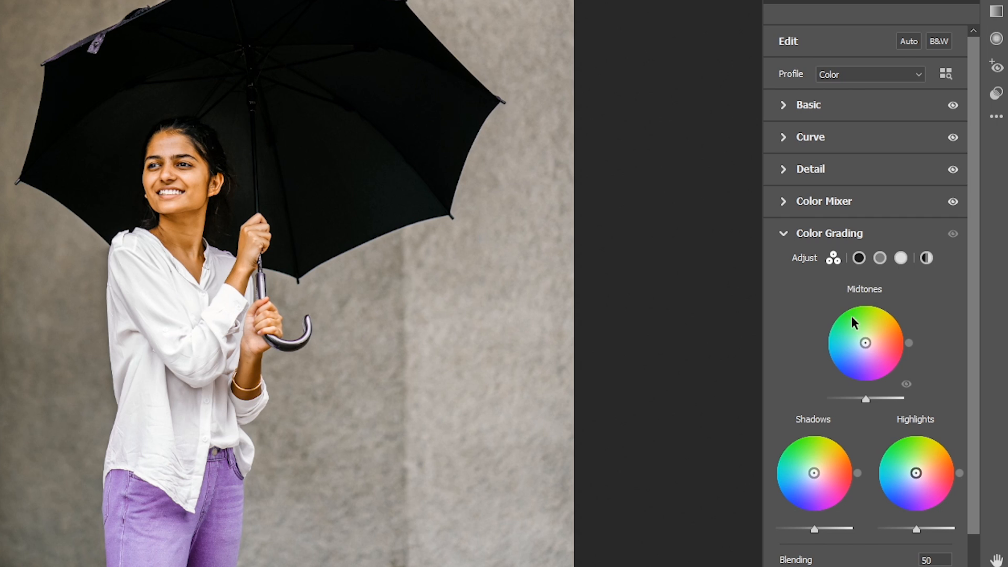
scroll(800, 365, "down", 3)
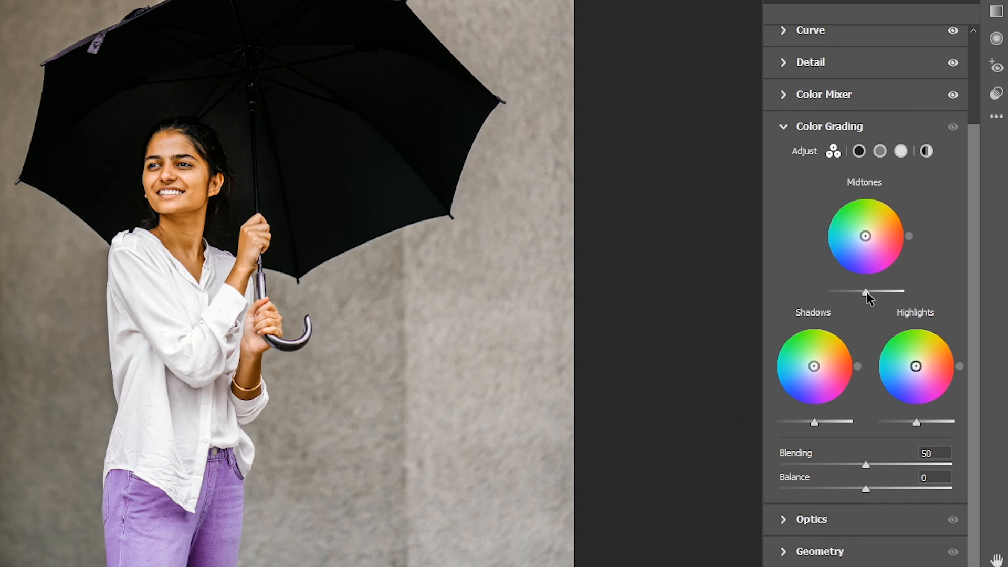
left_click_drag(867, 298, 872, 299)
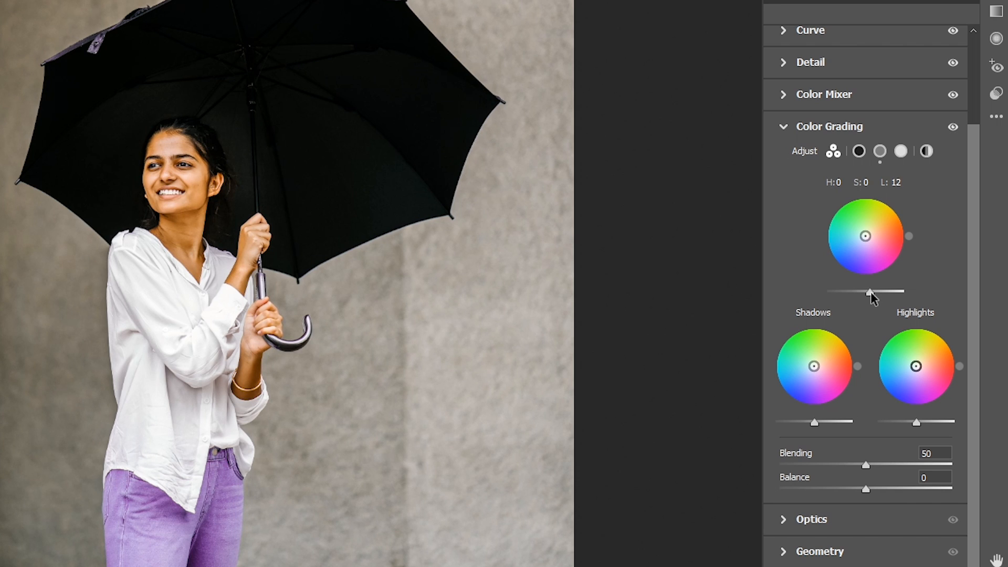
left_click_drag(814, 425, 818, 427)
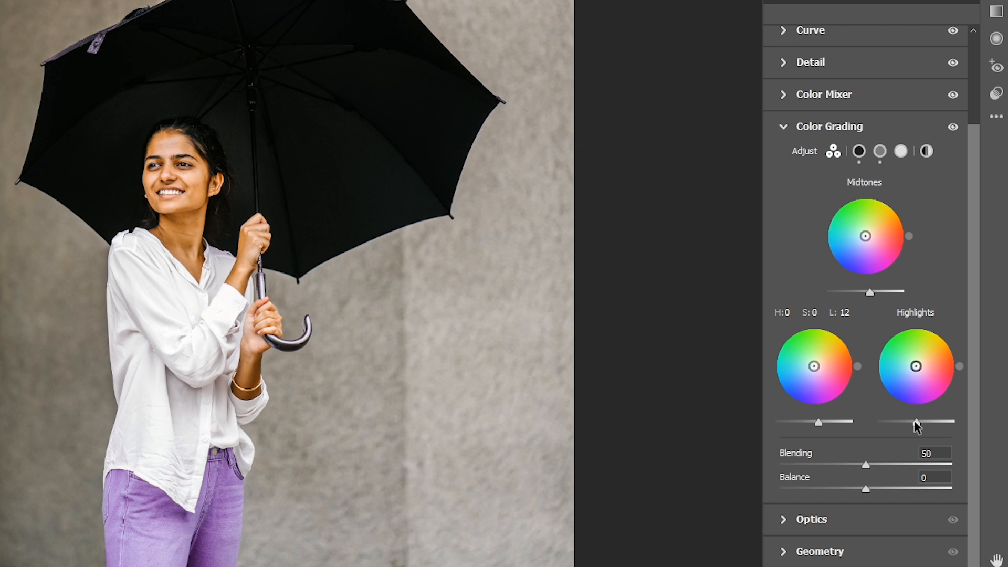
left_click_drag(917, 426, 920, 426)
- Set the Optics Vignette to -54 to darken the photo's edges
left_click(782, 519)
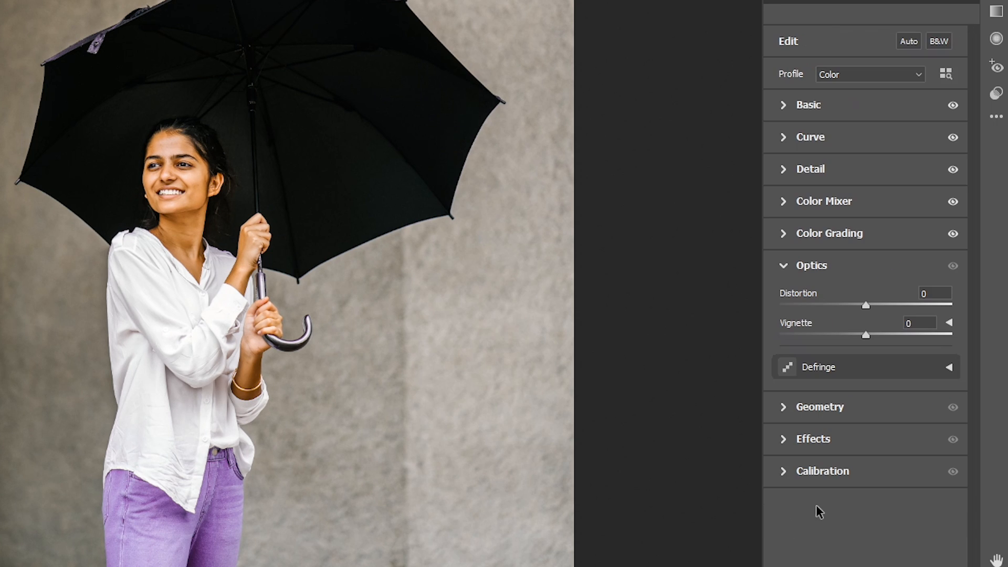
left_click(866, 334)
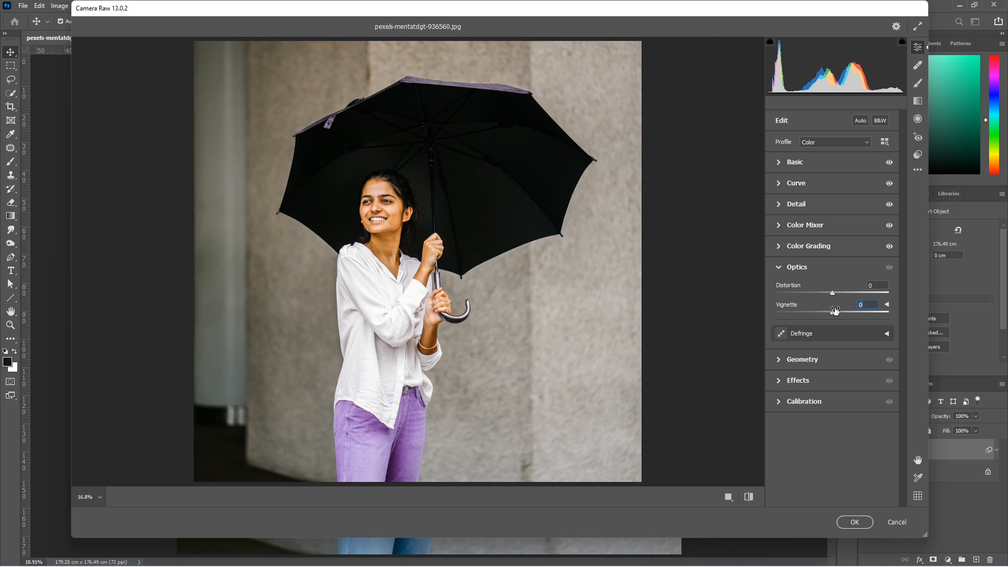
left_click_drag(830, 312, 802, 312)
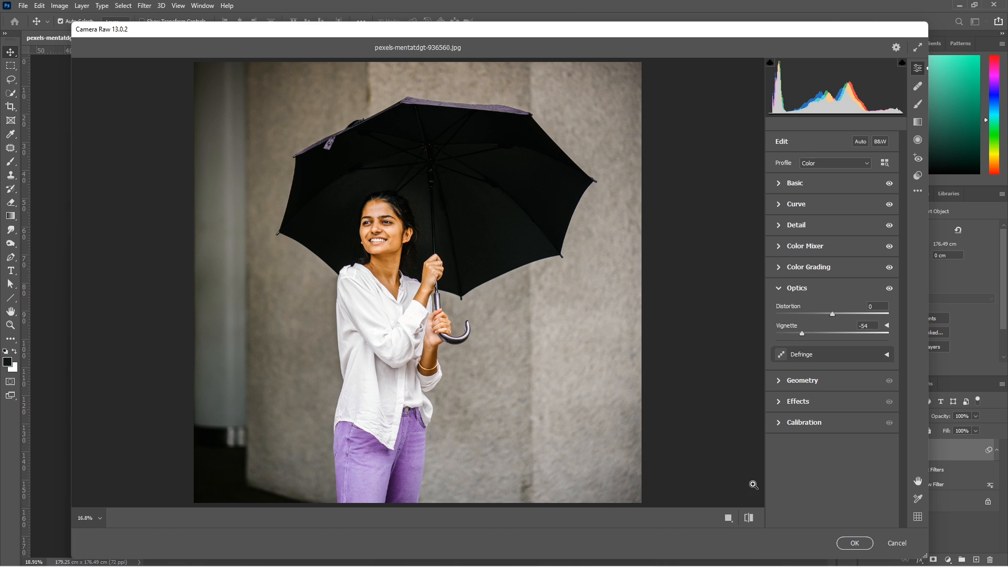
- Compare the photo before and after side by side, and apply the Camera Raw Filter to the smart object
left_click(729, 519)
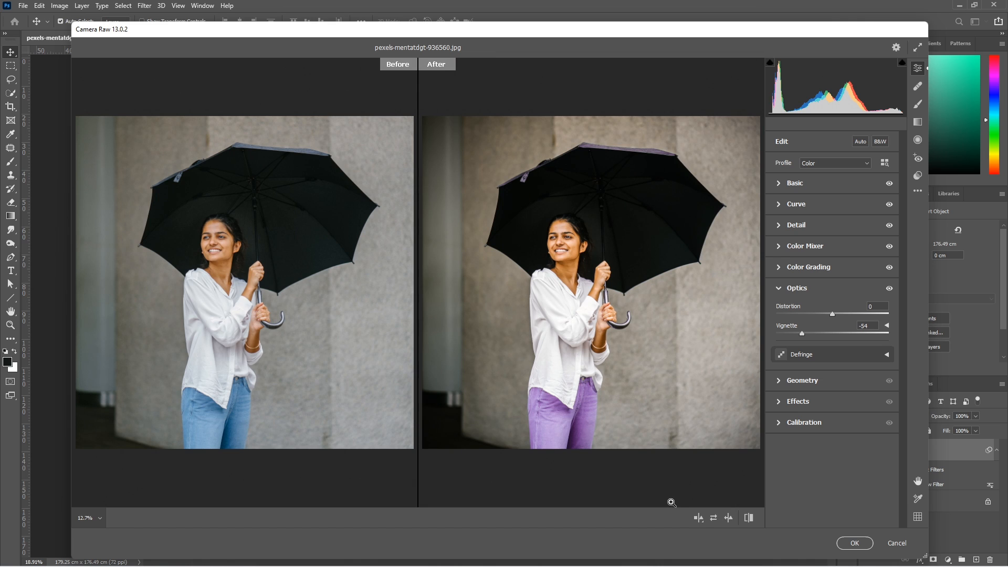
left_click(699, 519)
left_click(852, 525)
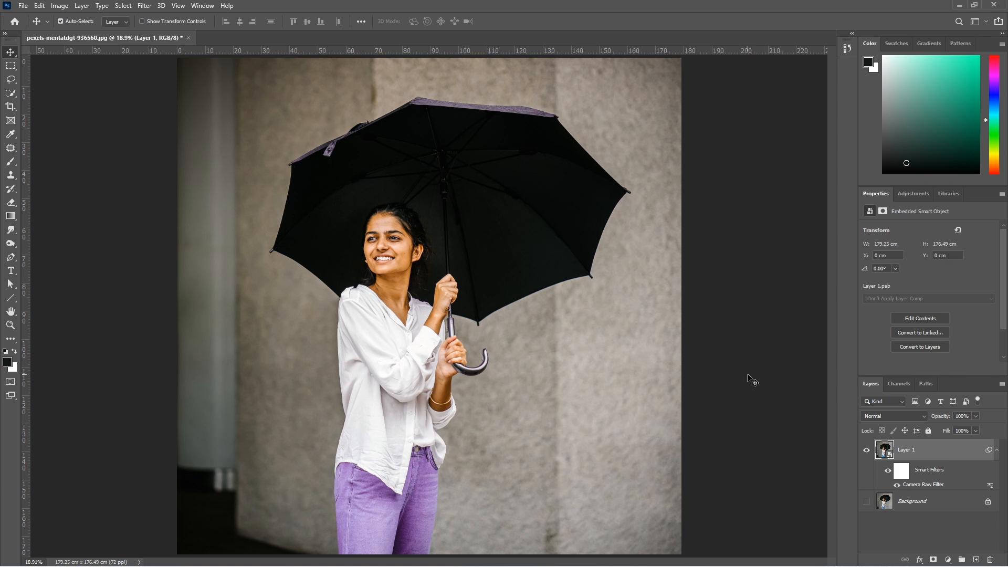
- Add a Solid Color fill layer in cyan 00ffff above the portrait layer
scroll(391, 237, "up", 8)
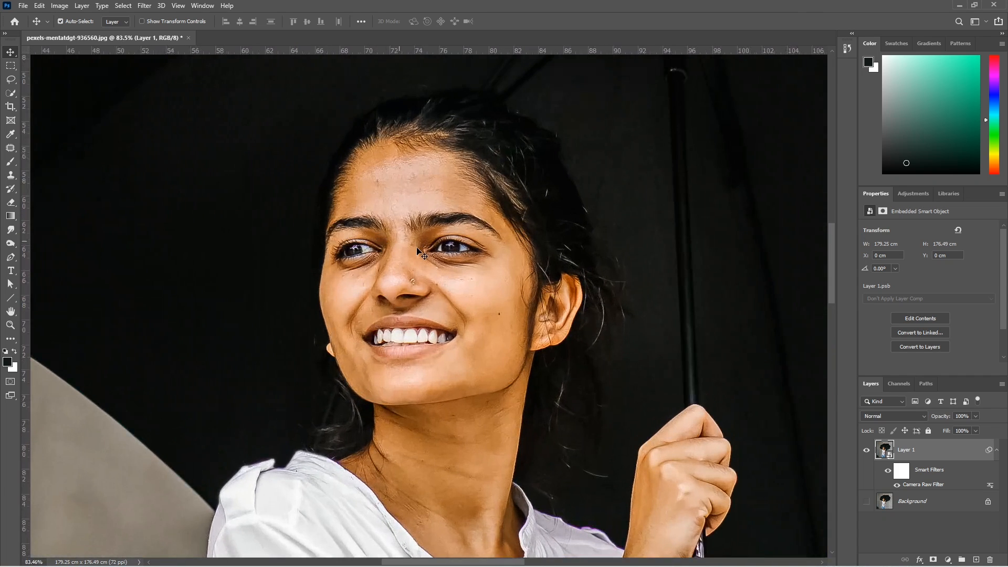
left_click(948, 560)
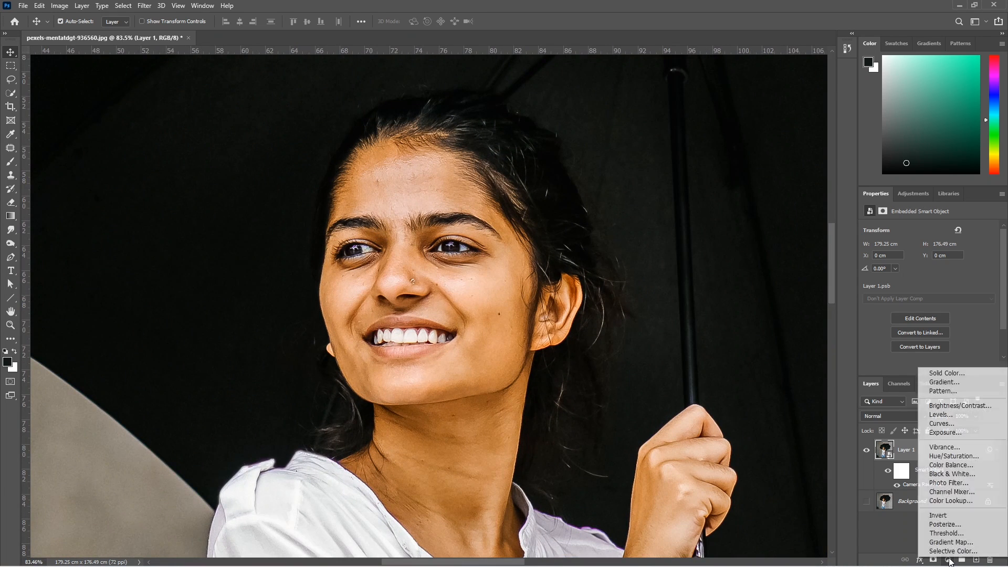
left_click(952, 373)
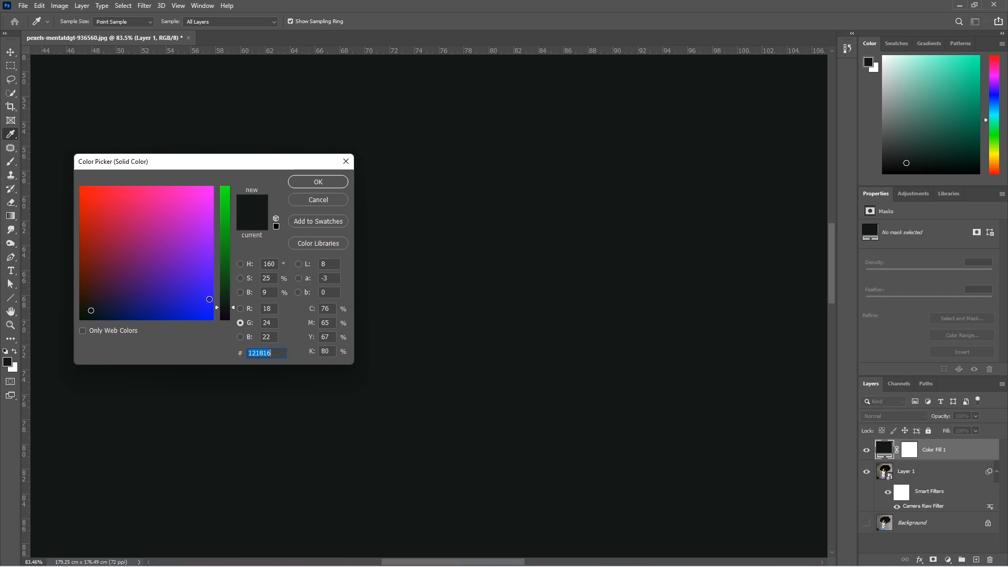
left_click_drag(210, 301, 215, 321)
left_click_drag(226, 225, 227, 179)
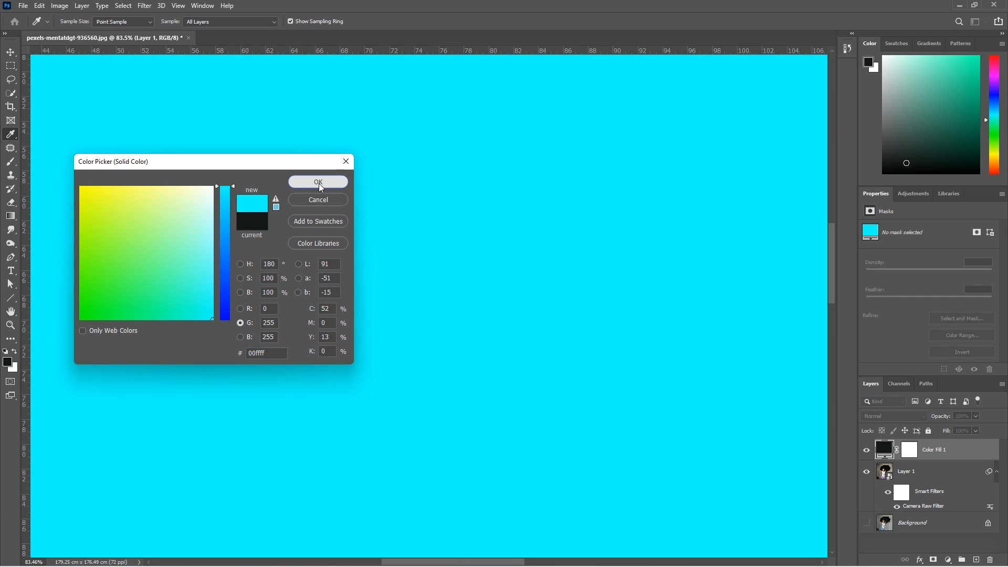
left_click(319, 182)
- Invert the cyan fill layer's mask to black and enlarge the Brush to size 25 for painting the eyes
left_click(910, 454)
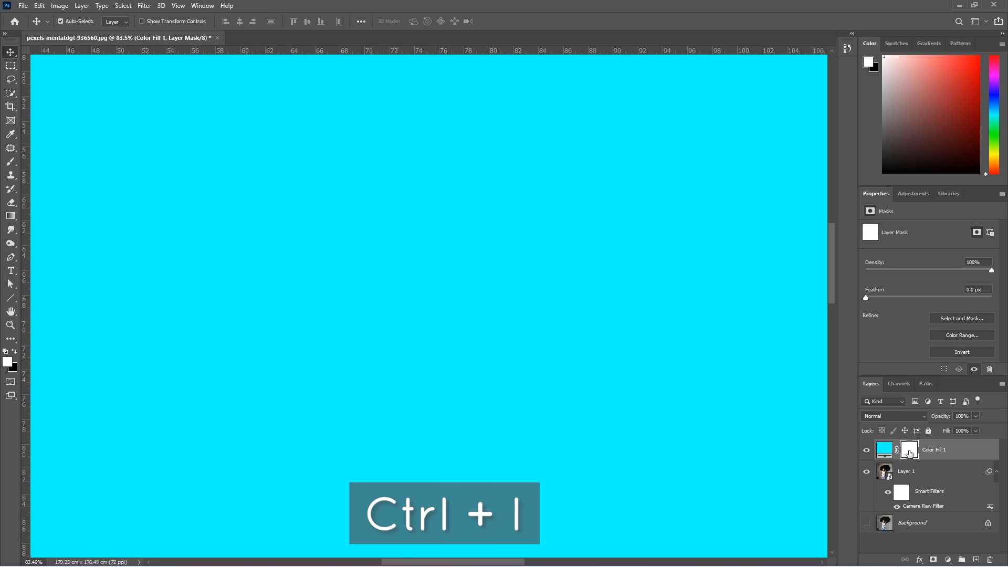
key("ctrl+i")
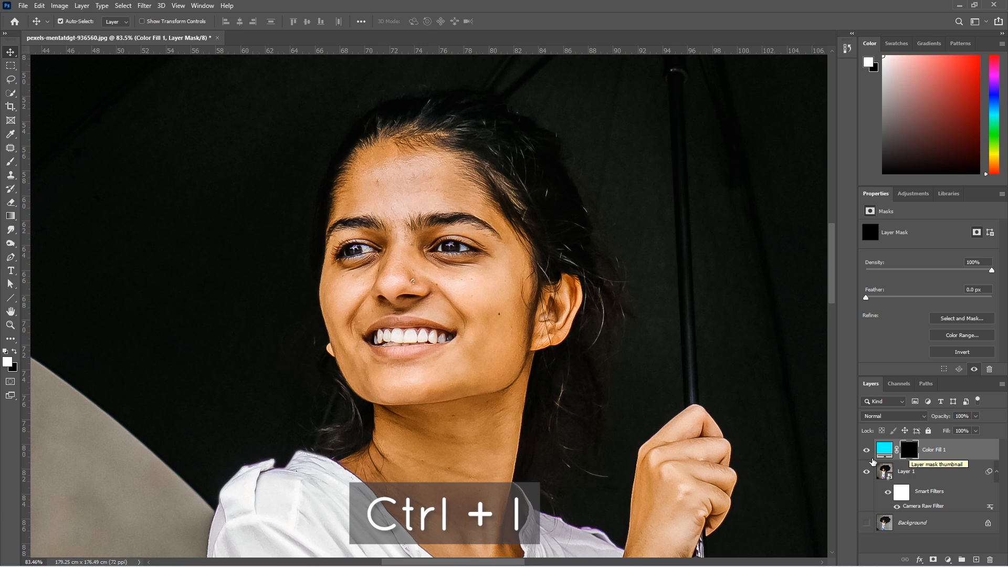
key("b")
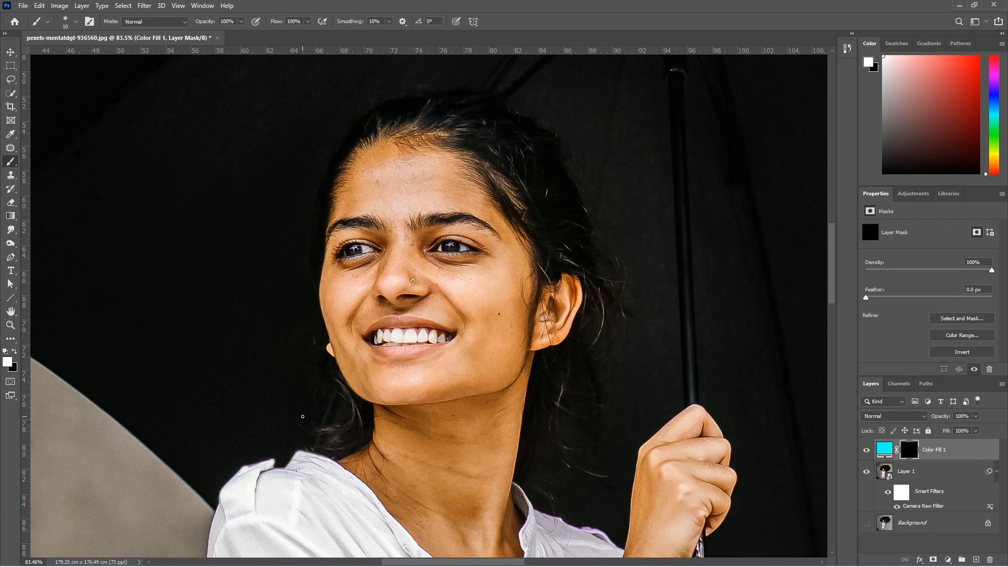
key("bracketright")
key("bracketright")
scroll(455, 239, "up", 5)
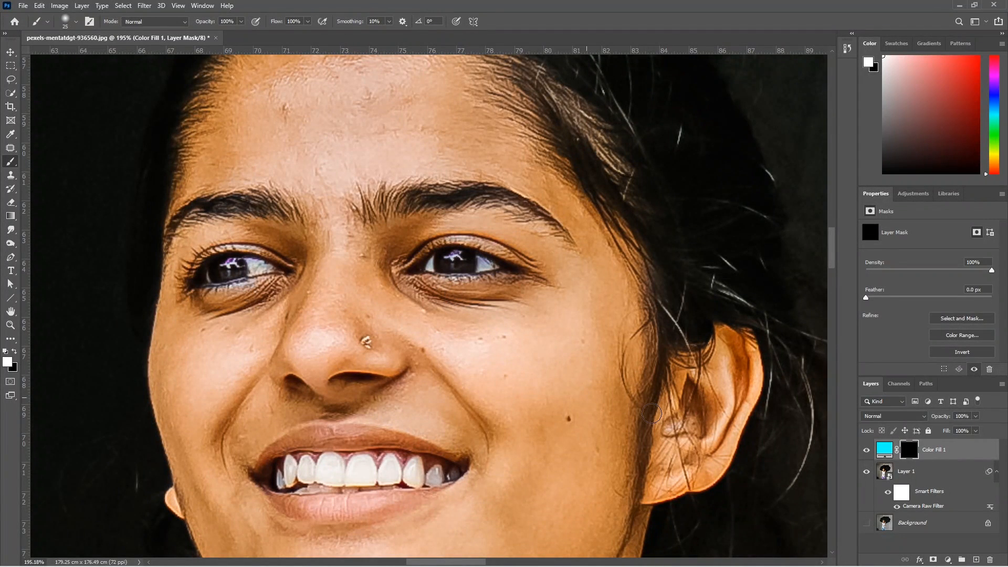
- Set the cyan fill layer's blend mode to Color
left_click(884, 449)
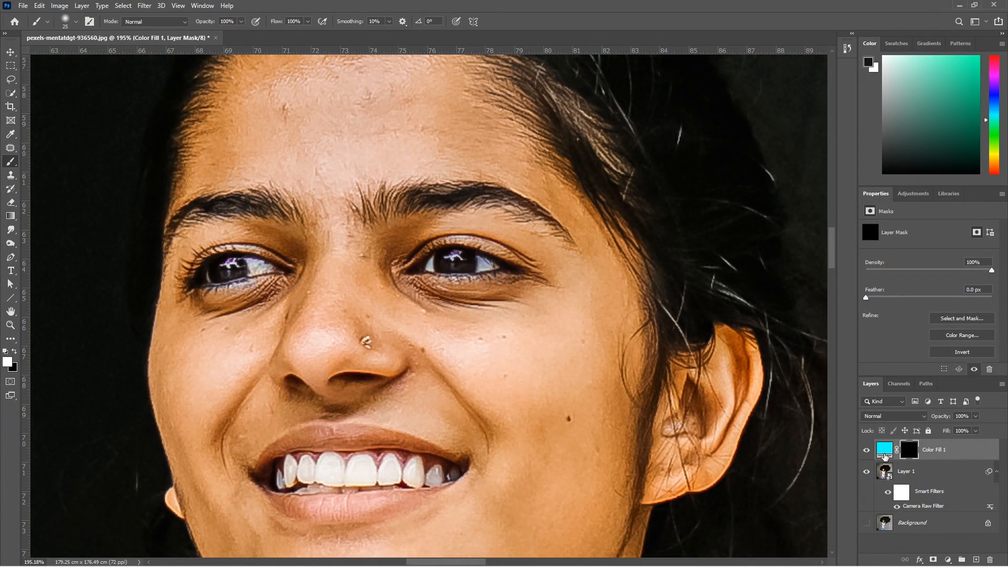
left_click(888, 418)
left_click(888, 545)
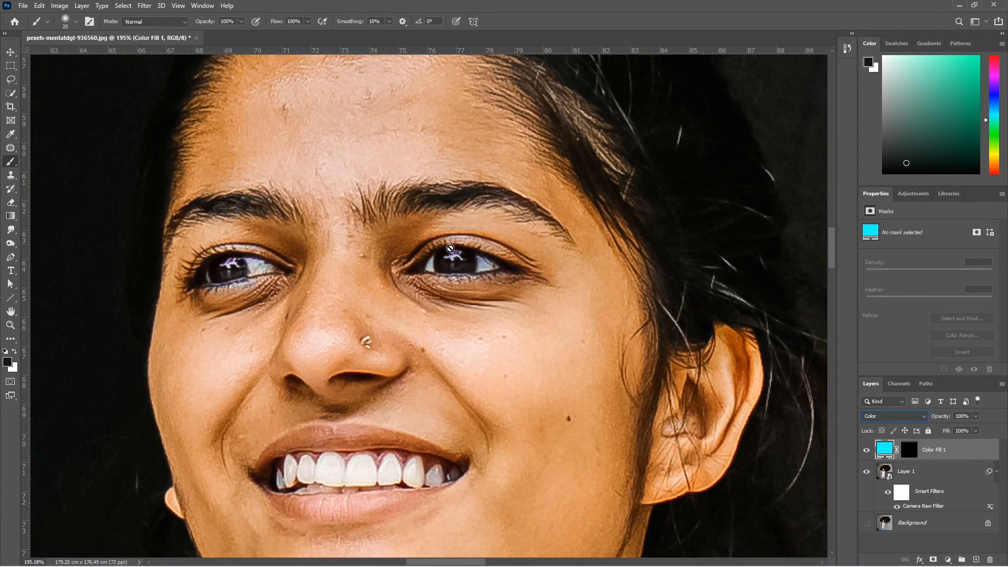
- Paint white over both irises on the cyan fill layer's mask with the Brush at size 15
left_click(908, 450)
key("d")
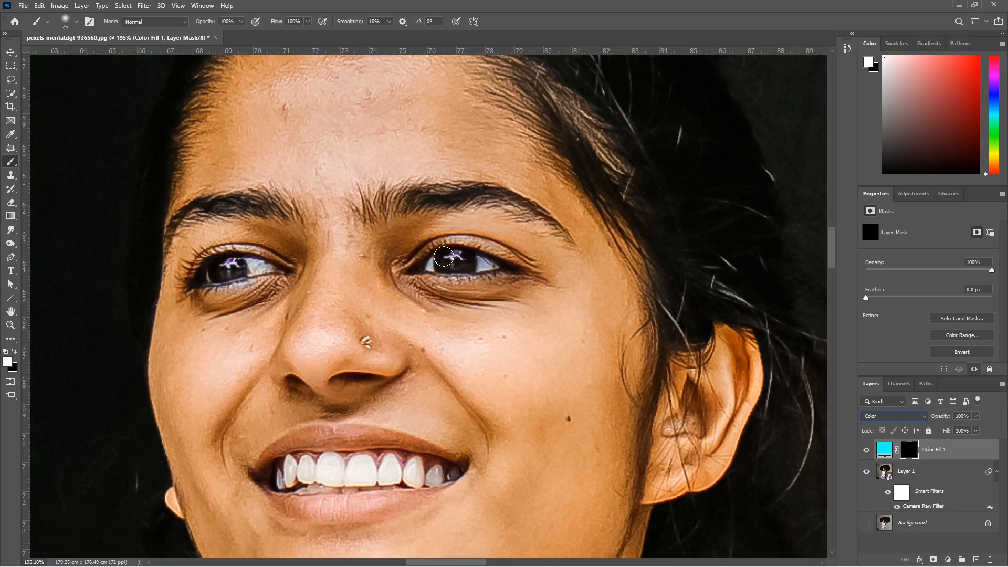
scroll(444, 256, "up", 2)
left_click_drag(435, 271, 471, 256)
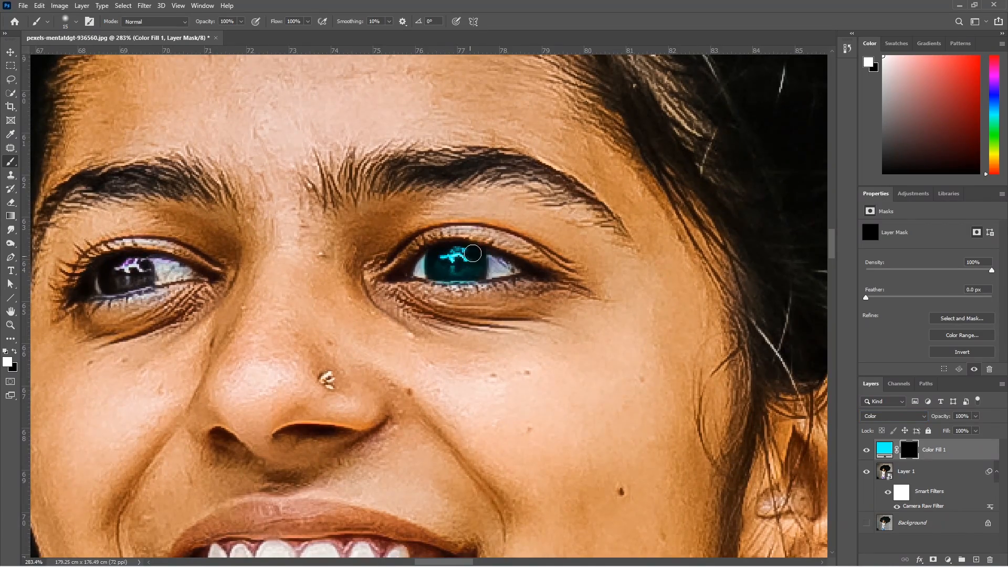
scroll(168, 252, "up", 4)
left_click_drag(168, 252, 189, 244)
scroll(255, 252, "down", 8)
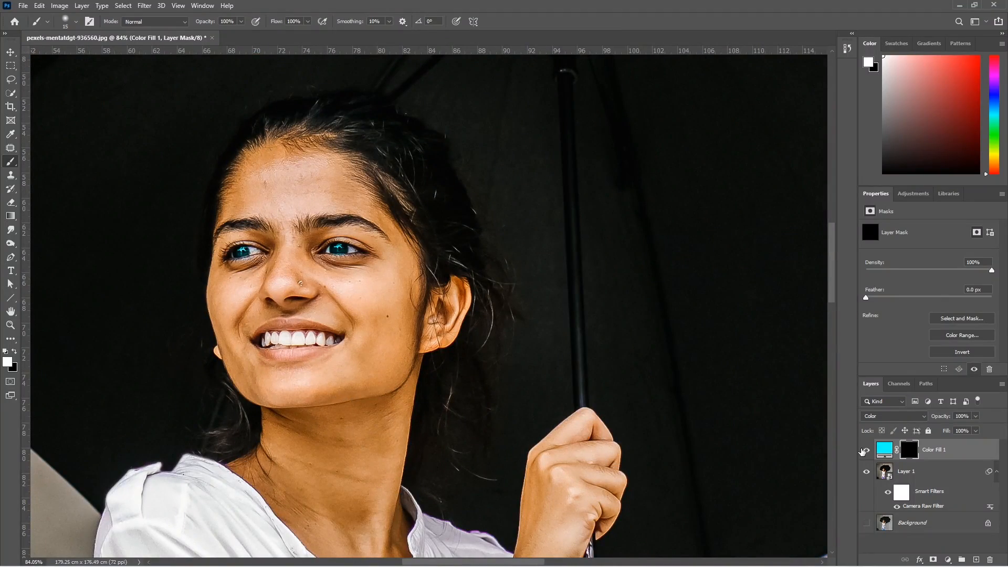
- Lower the cyan fill layer's opacity to 37%
left_click(885, 449)
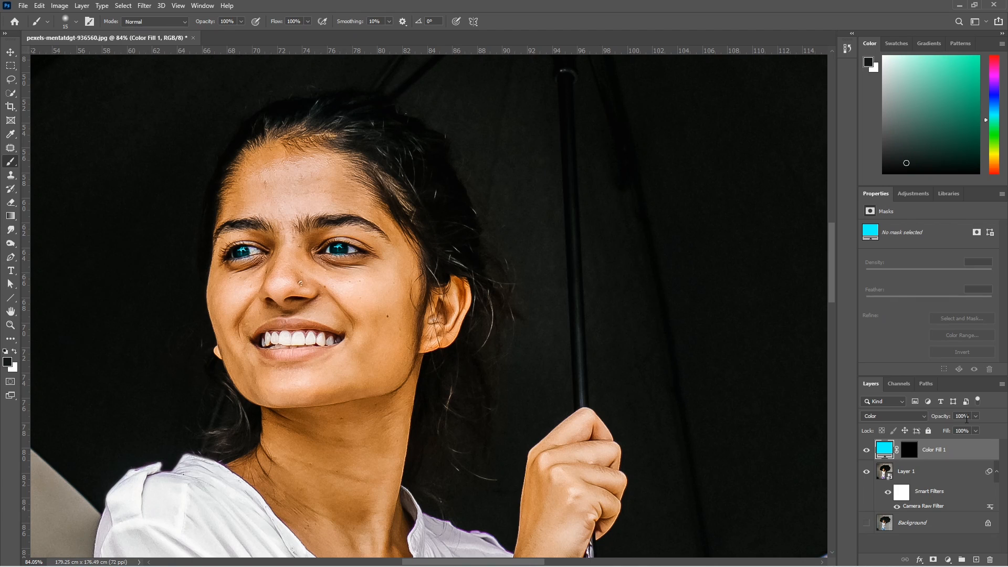
left_click(974, 417)
left_click_drag(971, 433, 939, 434)
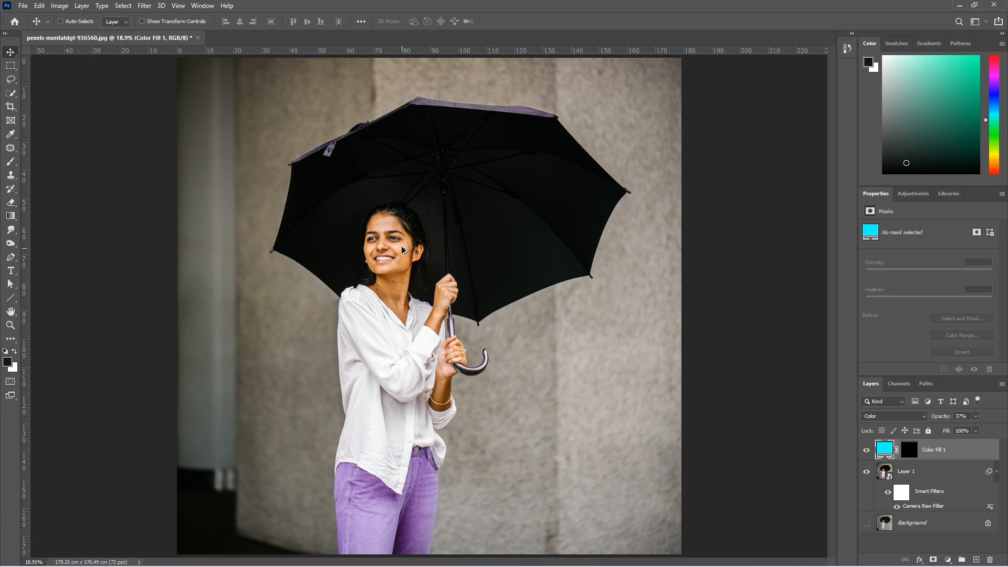
- Stamp all visible layers into a merged layer on top and add an empty layer above it
scroll(407, 254, "up", 5)
left_click_drag(415, 295, 443, 306)
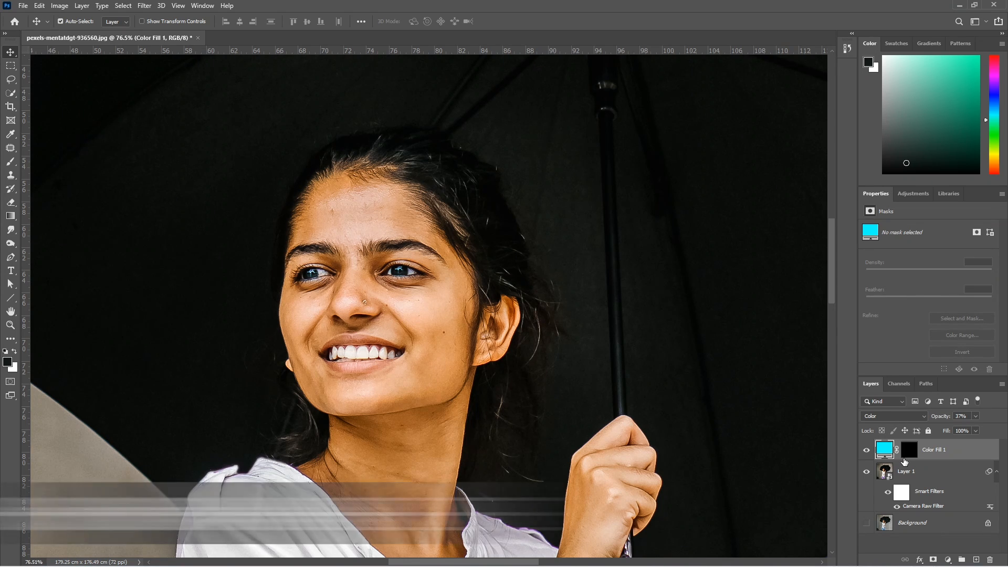
key("ctrl+shift+alt+e")
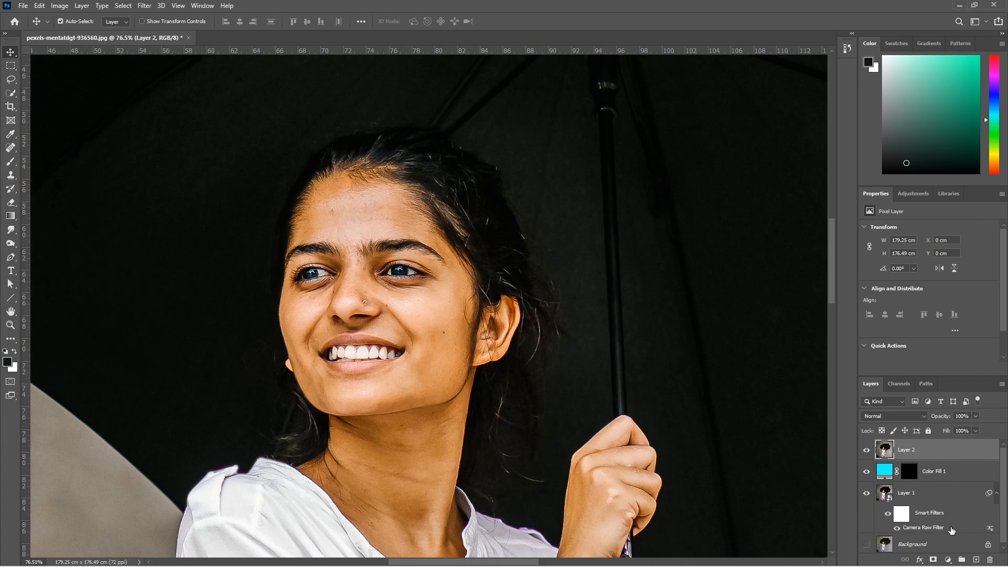
left_click(977, 560)
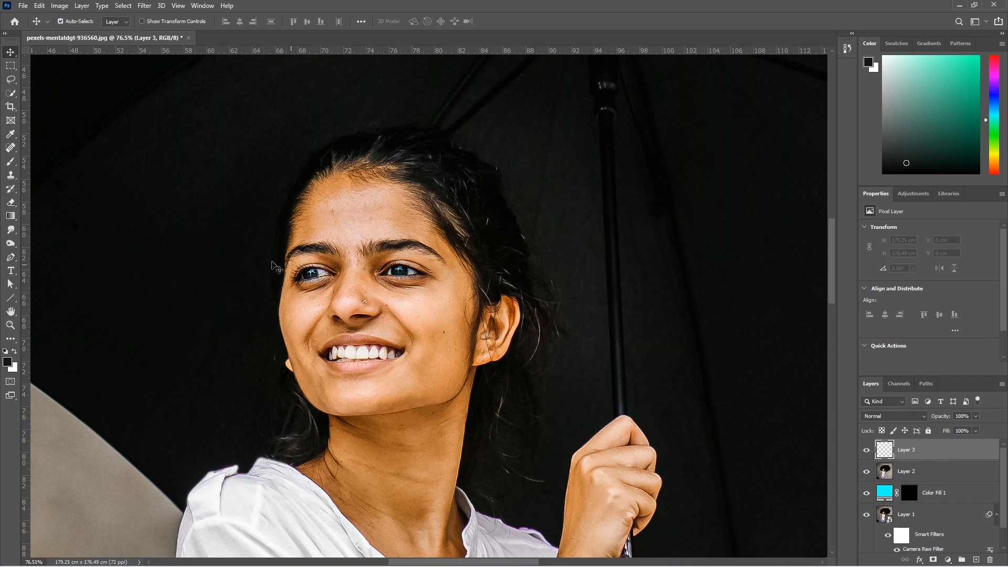
- Set up the Spot Healing Brush in Content-Aware mode with Sample All Layers enabled for retouching on the empty layer
left_click(11, 149)
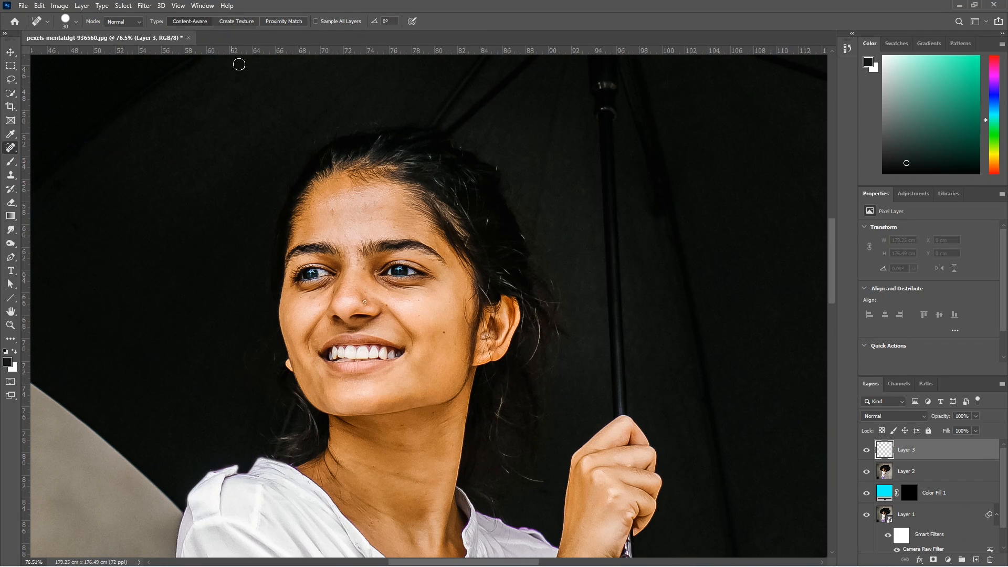
left_click(316, 22)
scroll(376, 296, "up", 5)
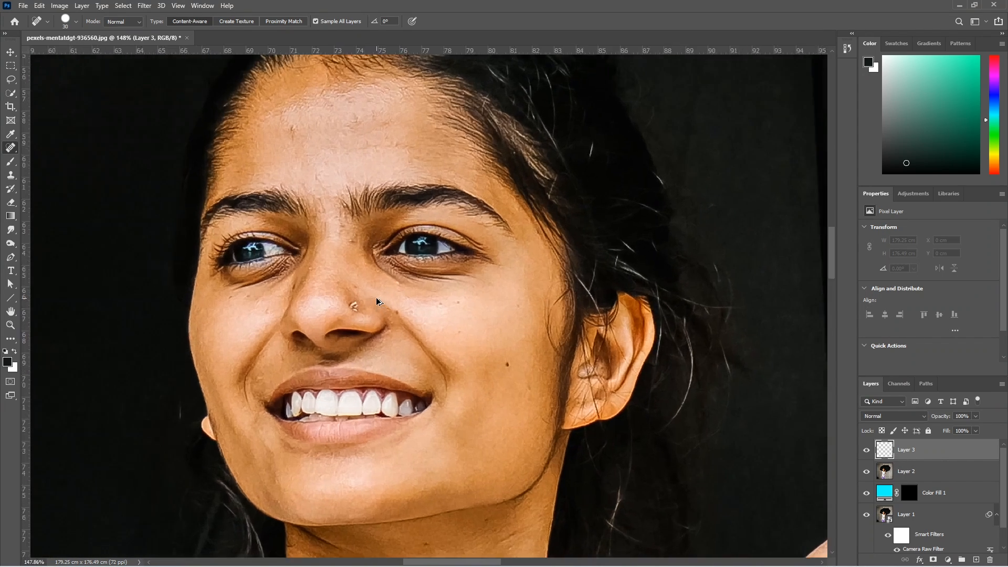
left_click_drag(395, 308, 414, 333)
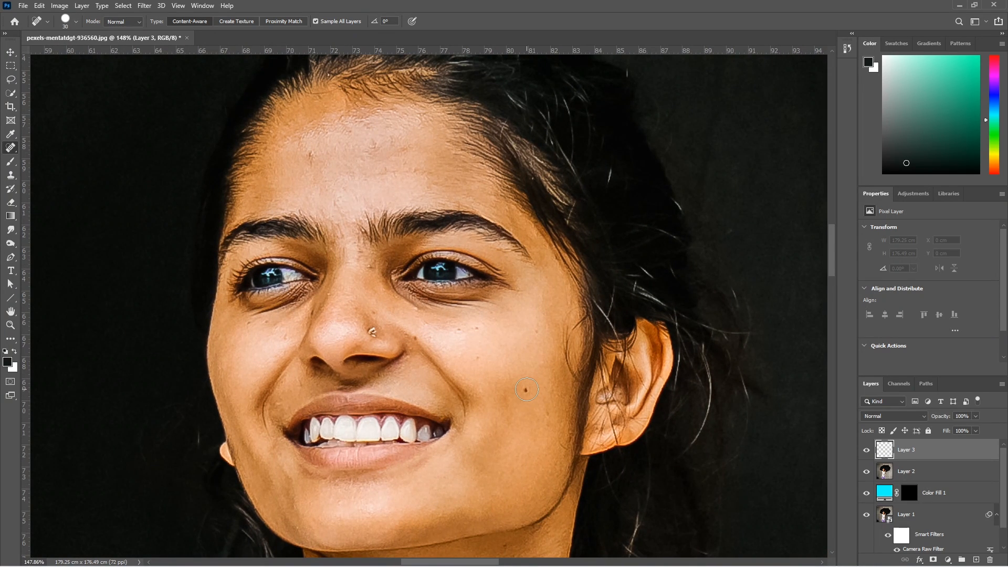
right_click(10, 147)
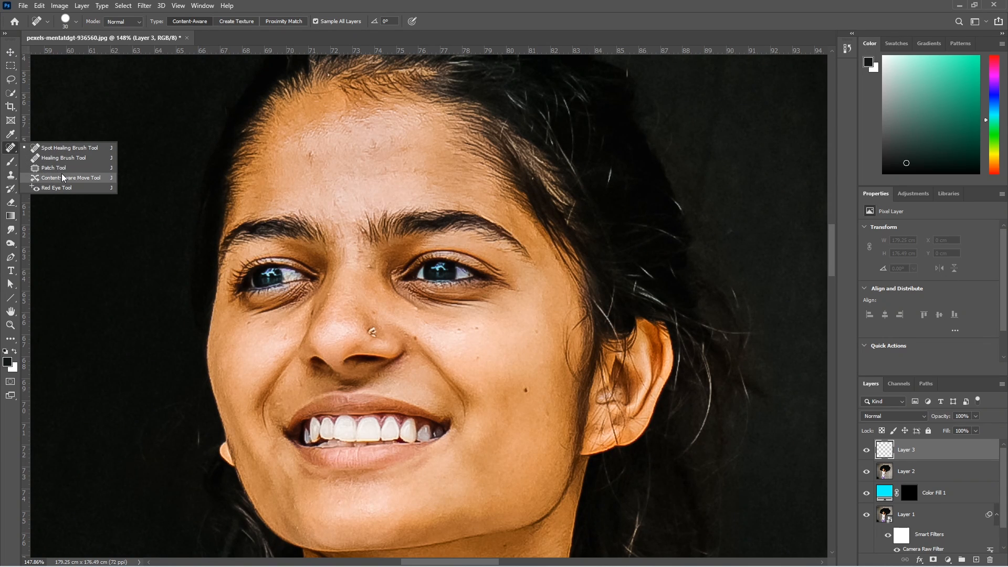
left_click(65, 148)
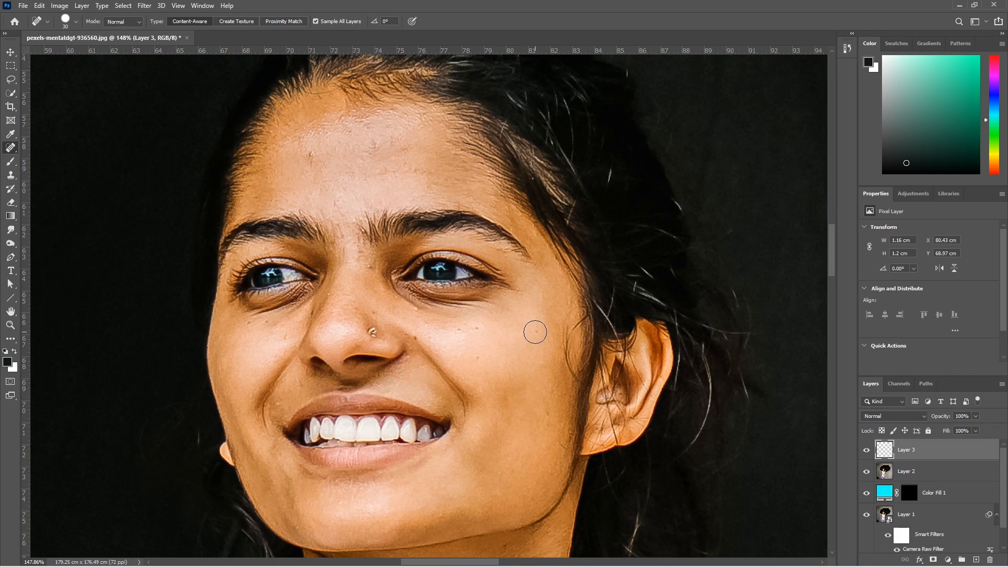
- Heal the small spots on both cheeks, beside the nose and on the forehead, reducing the Spot Healing Brush to size 20
left_click(534, 331)
left_click(548, 412)
left_click(478, 329)
left_click(423, 333)
left_click(314, 157)
left_click(247, 329)
key("[")
left_click(313, 311)
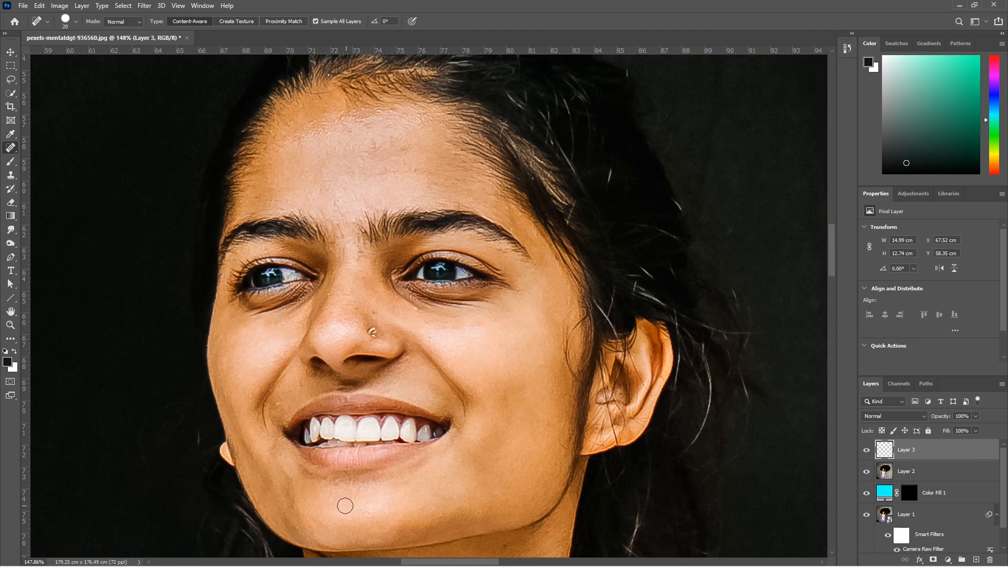
- Heal the remaining blemishes below the chin and on the forehead, enlarging the Spot Healing Brush to size 35
scroll(528, 366, "down", 4)
left_click(502, 463)
scroll(394, 198, "up", 2)
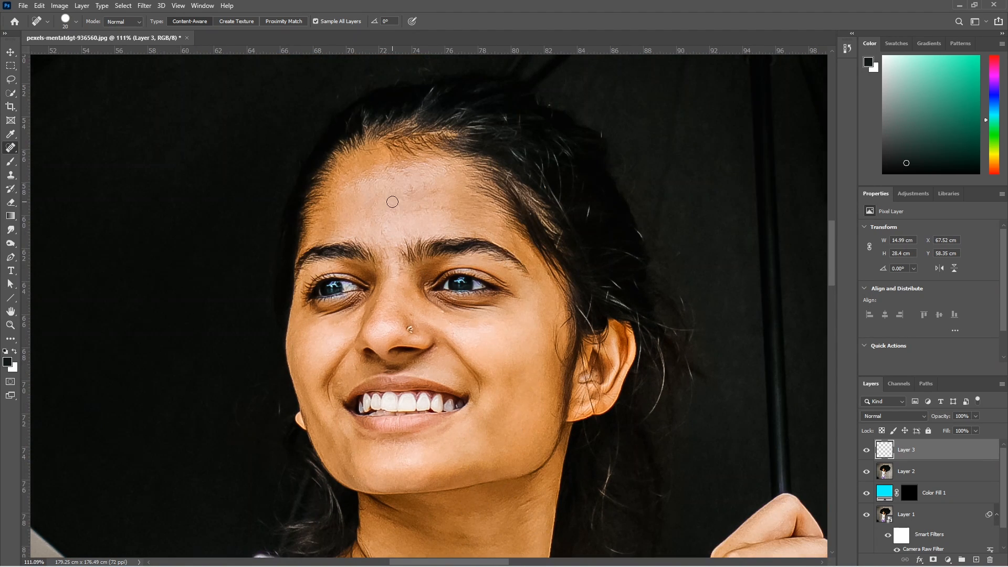
key("]")
key("]")
key("]")
left_click(428, 206)
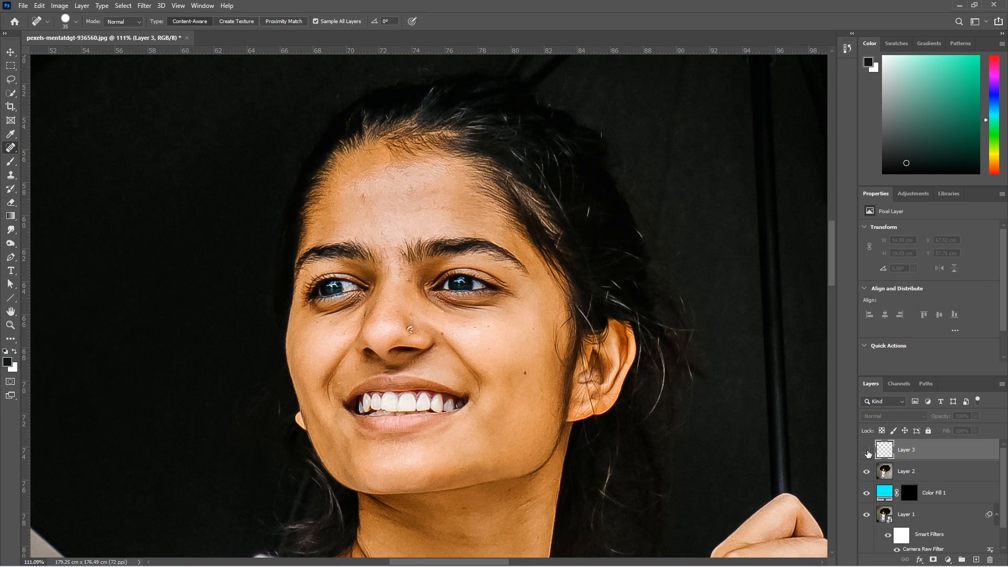
- Compare the face with and without the healing layer, and view the whole photo
left_click(867, 451)
left_click(866, 451)
left_click(867, 450)
key("ctrl+0")
scroll(893, 520, "down", 1)
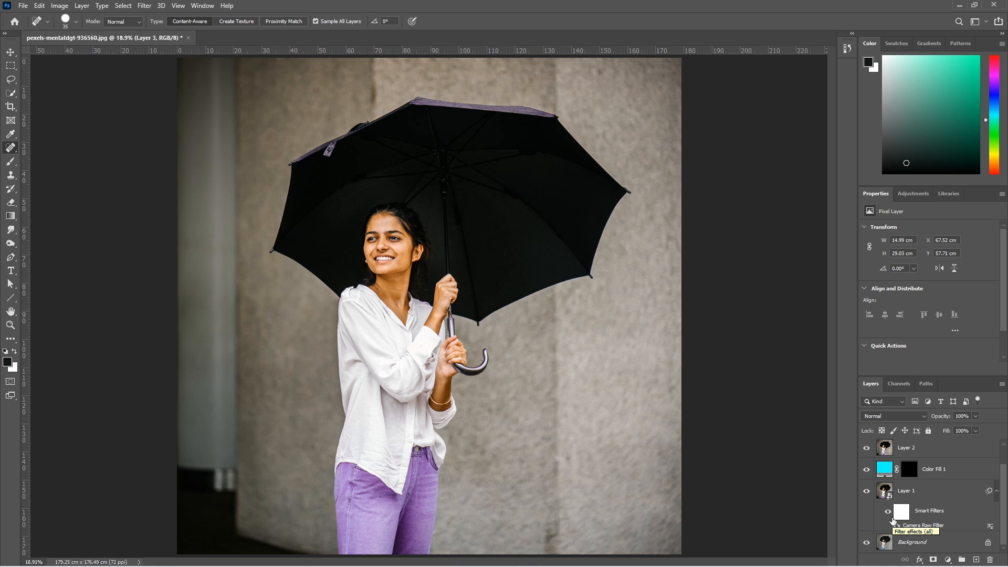